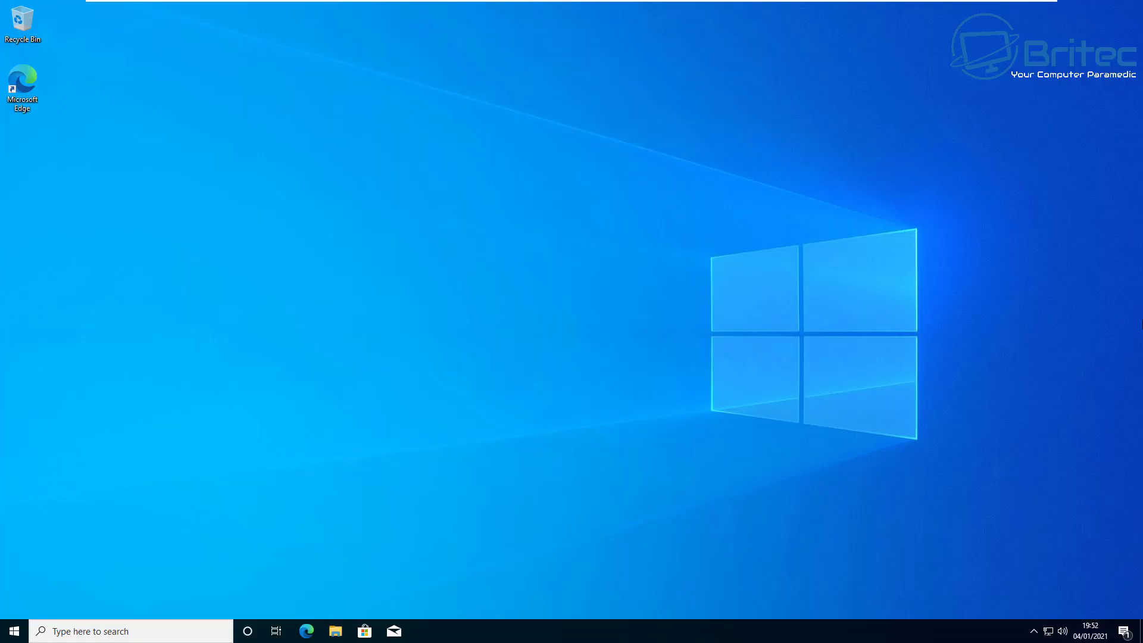
- Open the Start menu from the taskbar's Start button
{"action": "left_click", "coordinate": [1069, 498]}
- Uninstall 3D Viewer from Settings > Apps & features
{"action": "left_click", "coordinate": [14, 633]}
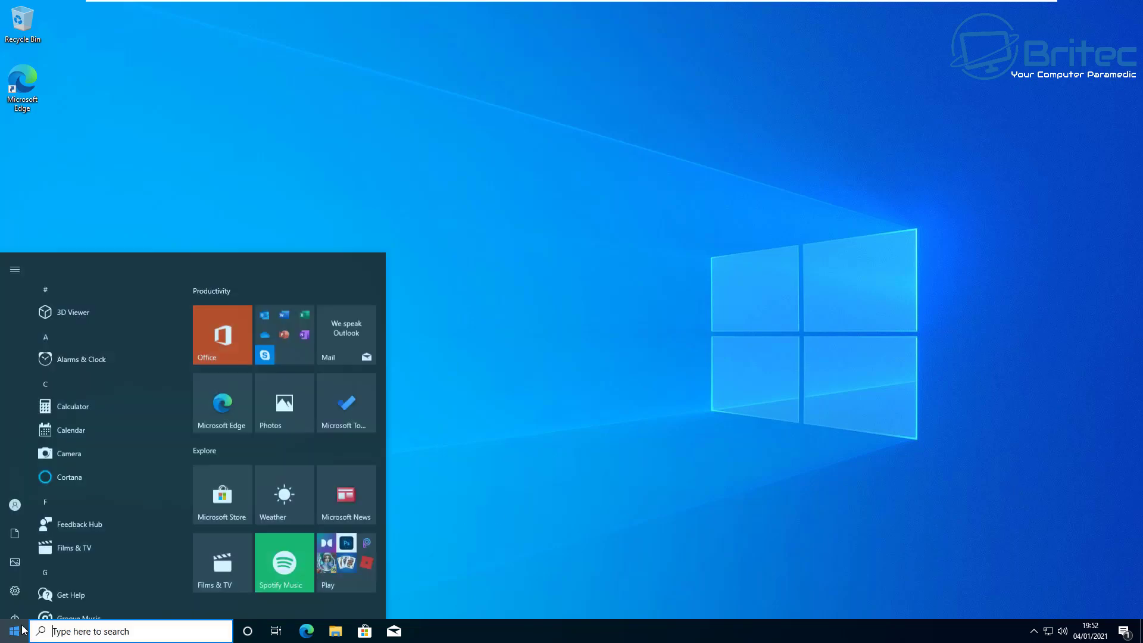
{"action": "left_click", "coordinate": [22, 576]}
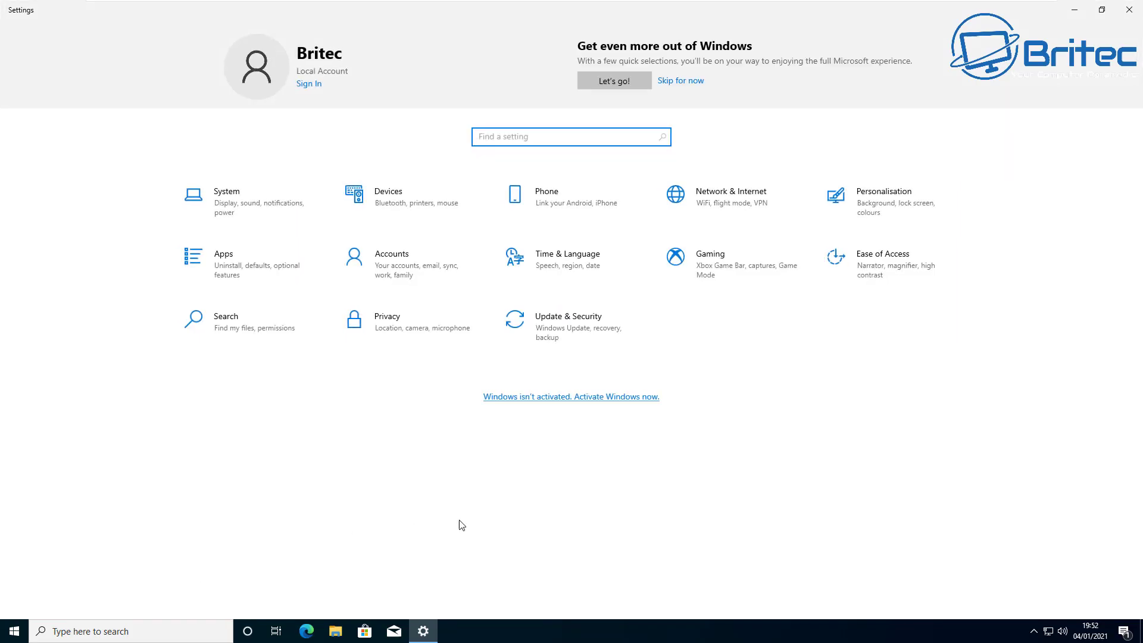
{"action": "left_click", "coordinate": [284, 259]}
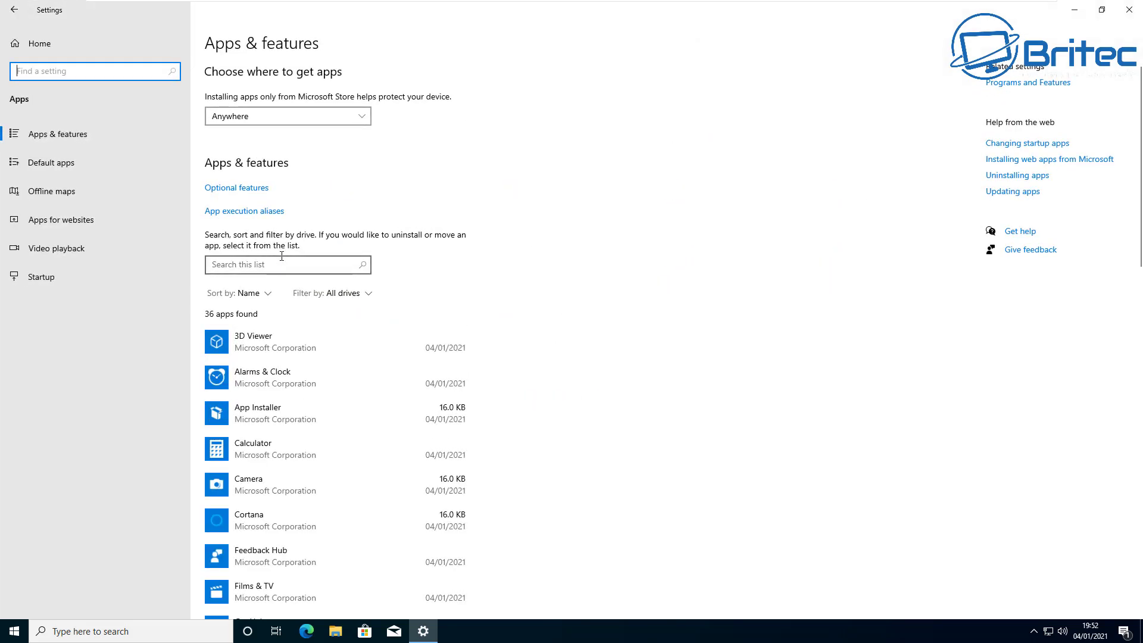
{"action": "left_click", "coordinate": [305, 343]}
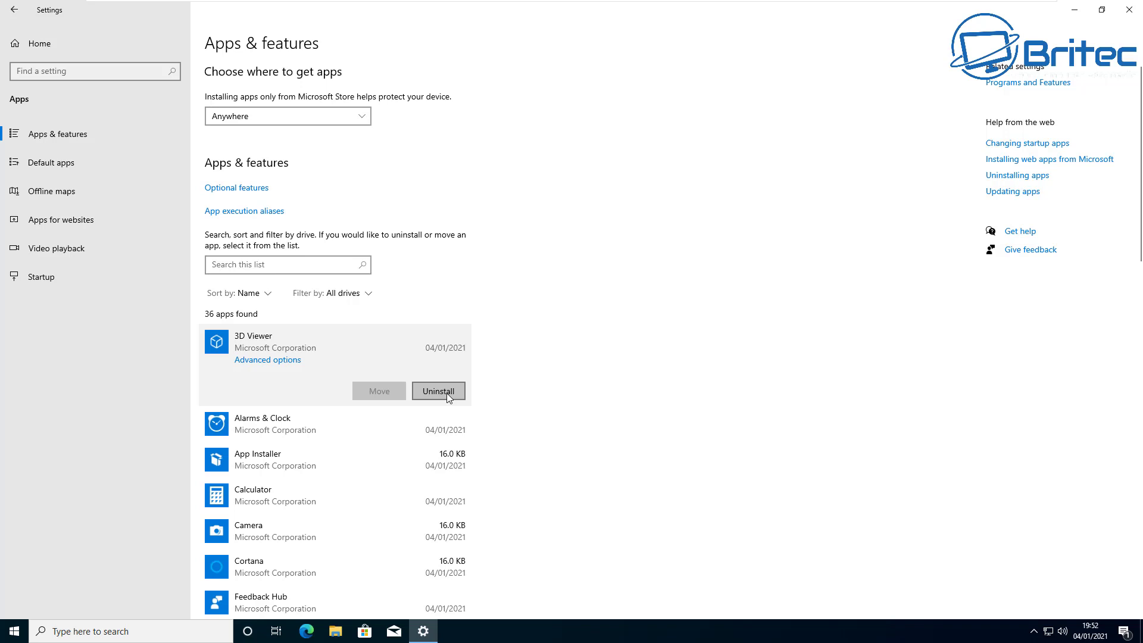
{"action": "left_click", "coordinate": [447, 393]}
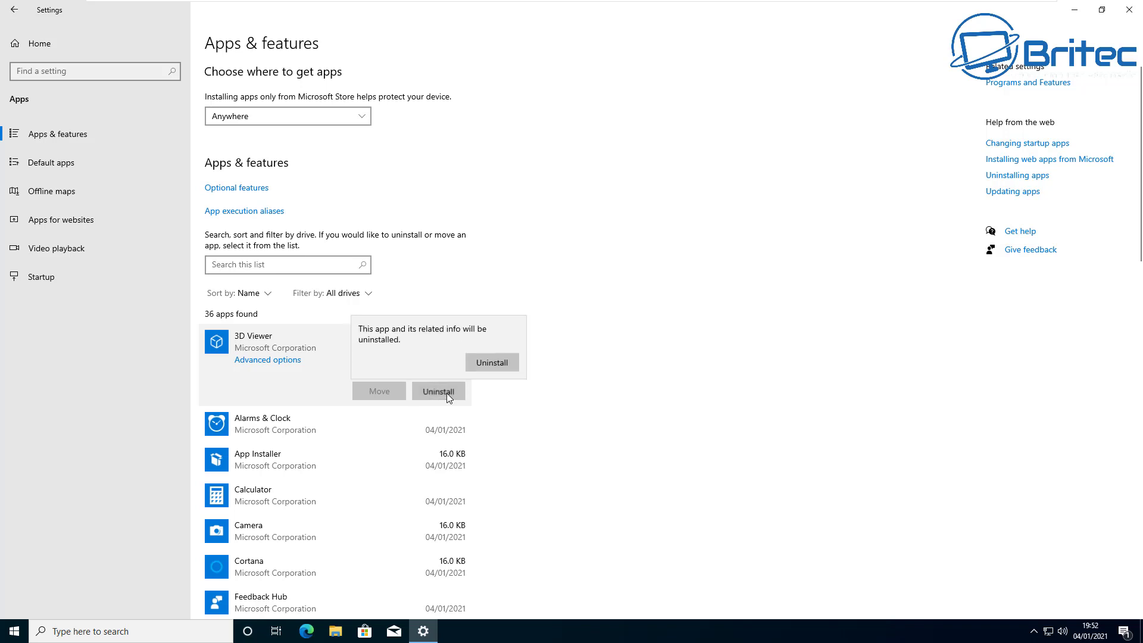
{"action": "left_click", "coordinate": [490, 362]}
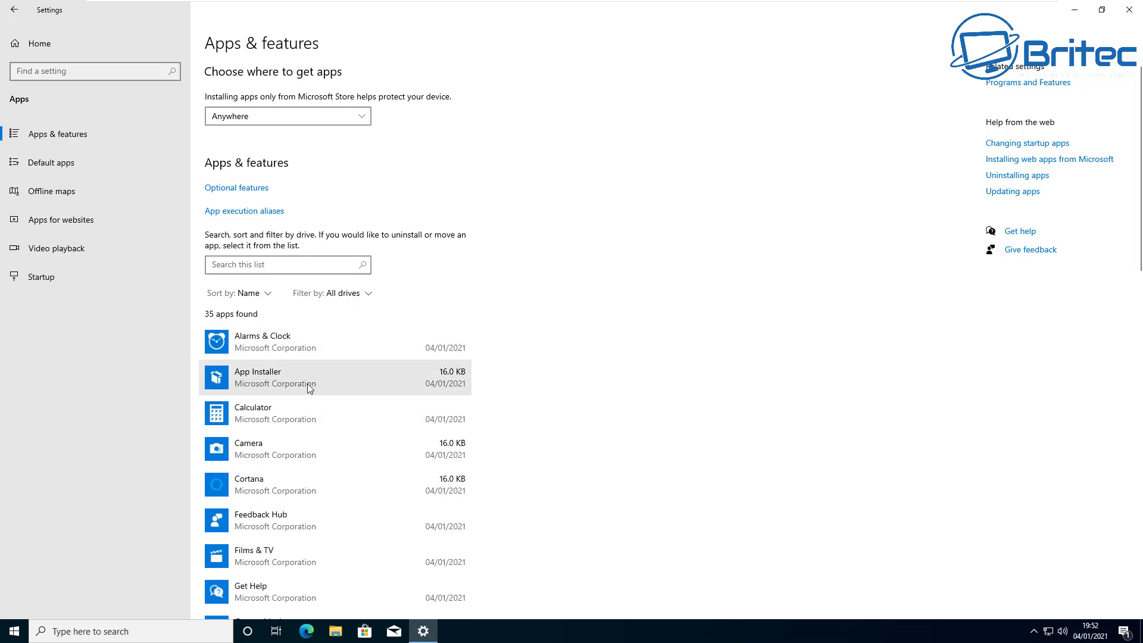
- Check Maps' advanced options, which offer no uninstall, then close Settings
{"action": "scroll", "coordinate": [307, 384], "scroll_direction": "down", "scroll_amount": 5}
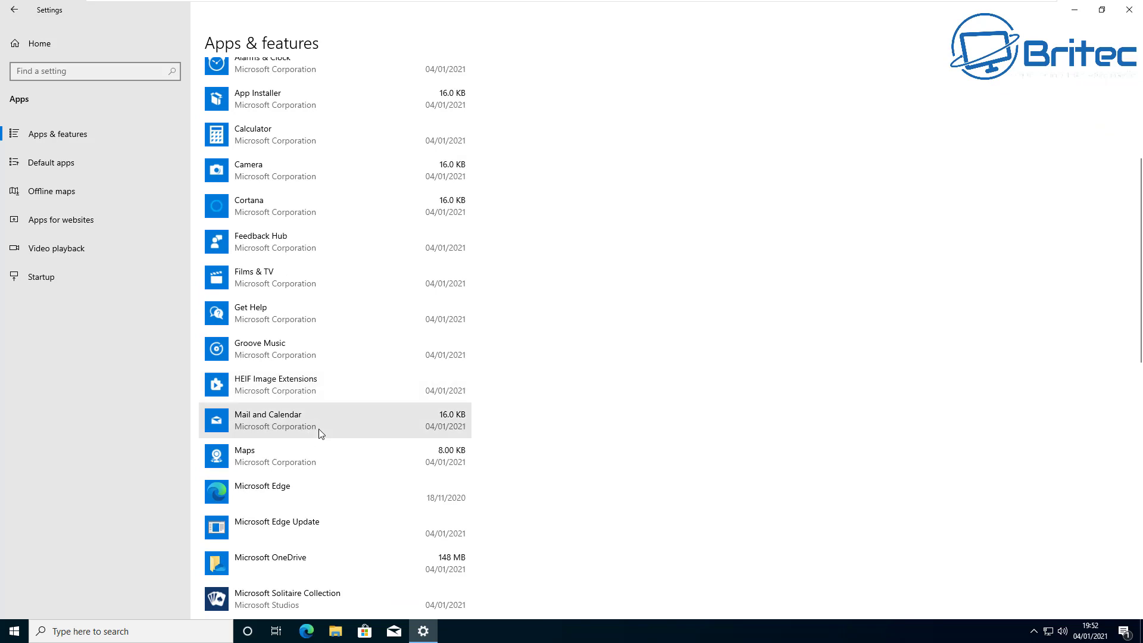
{"action": "left_click", "coordinate": [319, 449]}
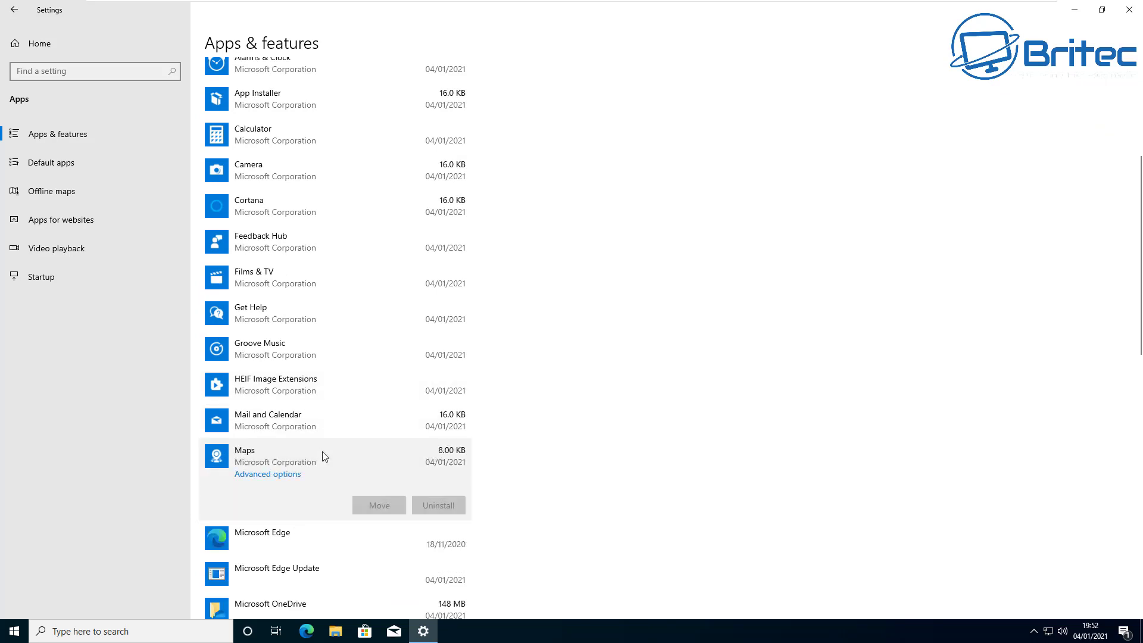
{"action": "left_click", "coordinate": [268, 475]}
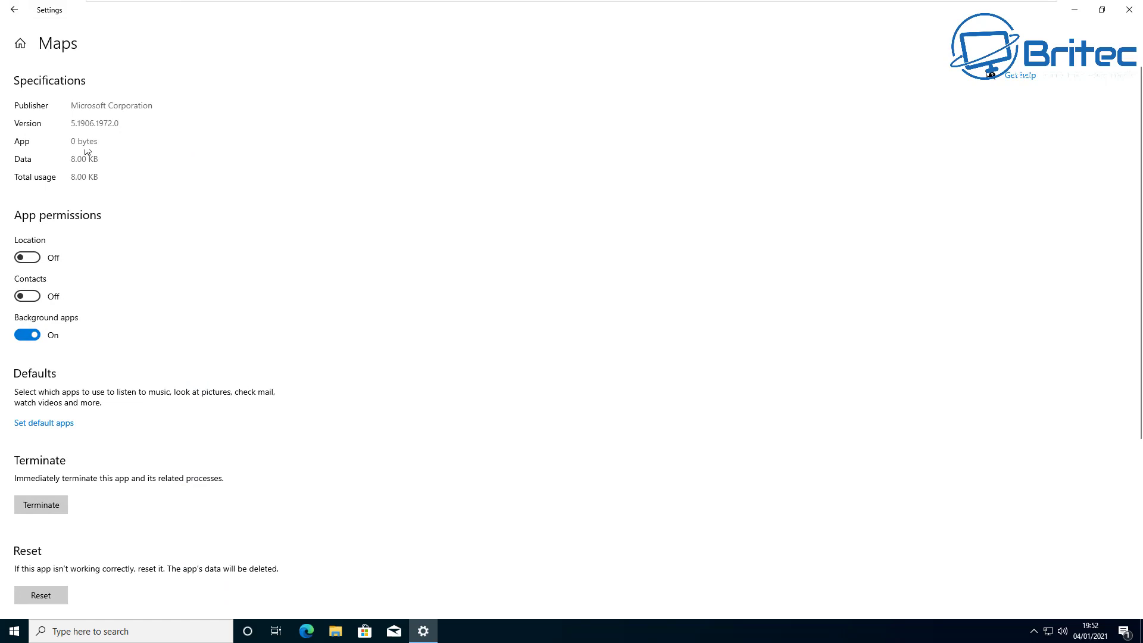
{"action": "scroll", "coordinate": [78, 411], "scroll_direction": "down", "scroll_amount": 4}
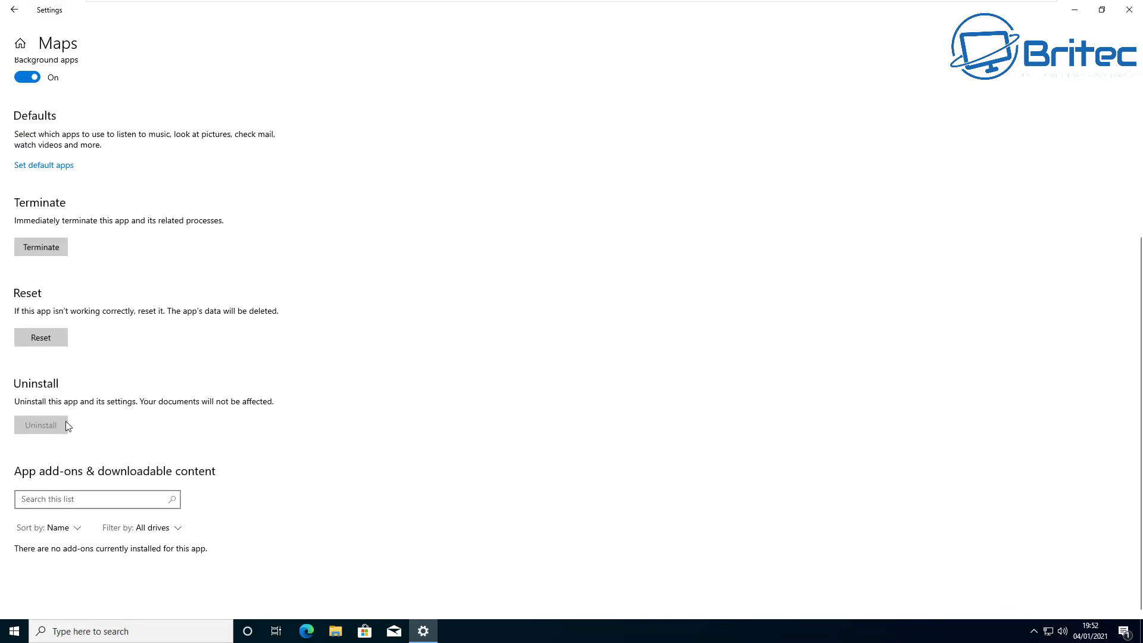
{"action": "left_click", "coordinate": [1129, 10]}
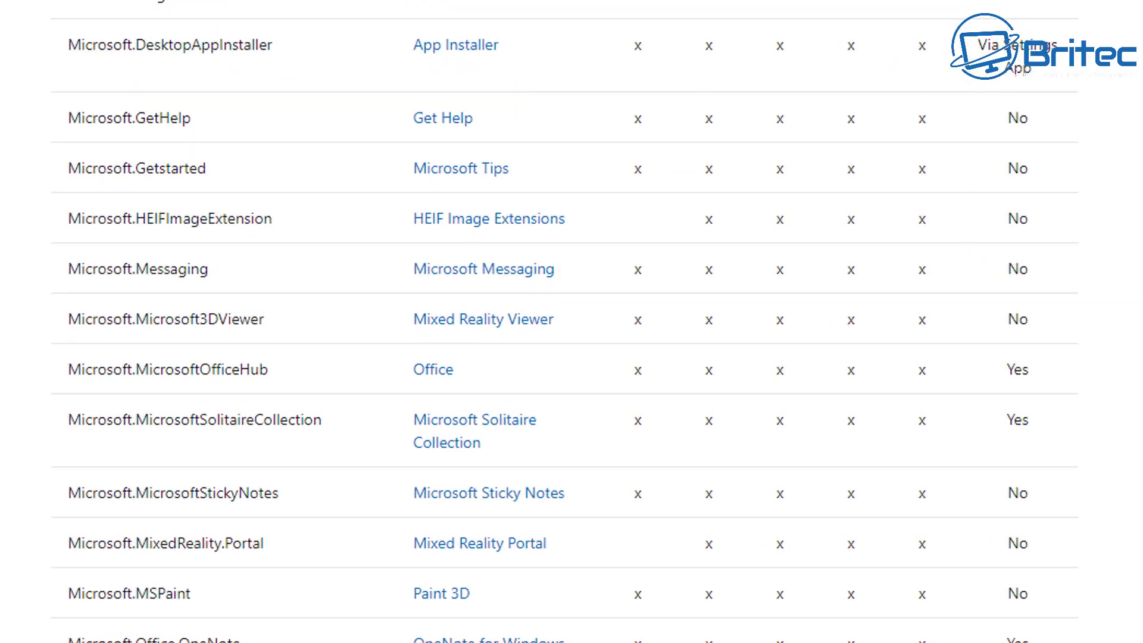
{"action": "scroll", "coordinate": [564, 327], "scroll_direction": "down", "scroll_amount": 5}
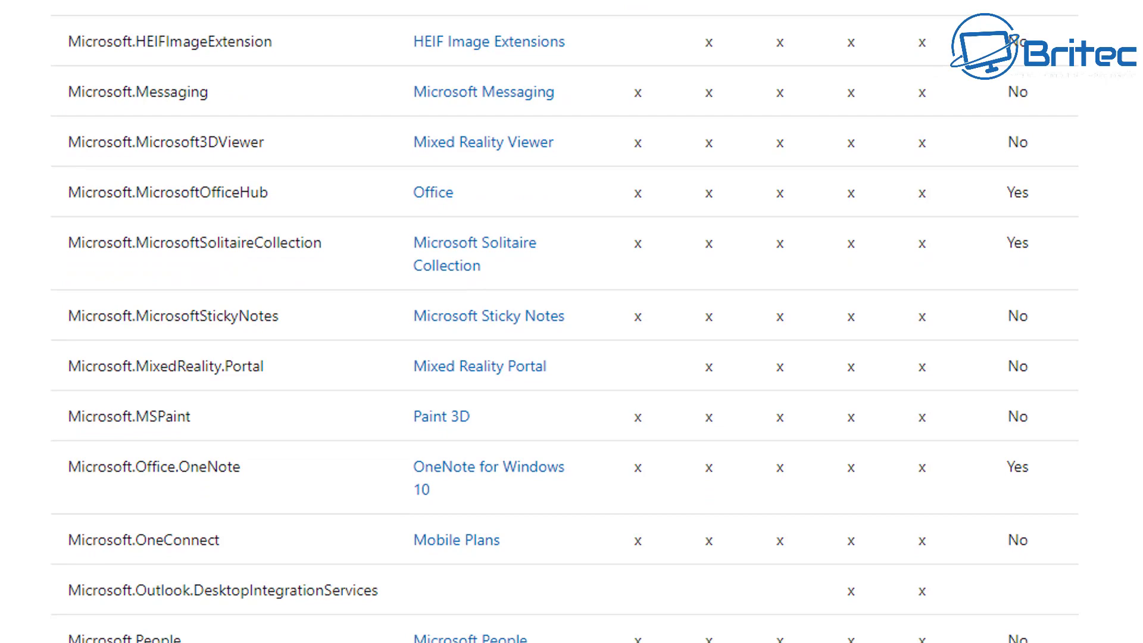
{"action": "scroll", "coordinate": [564, 322], "scroll_direction": "down", "scroll_amount": 5}
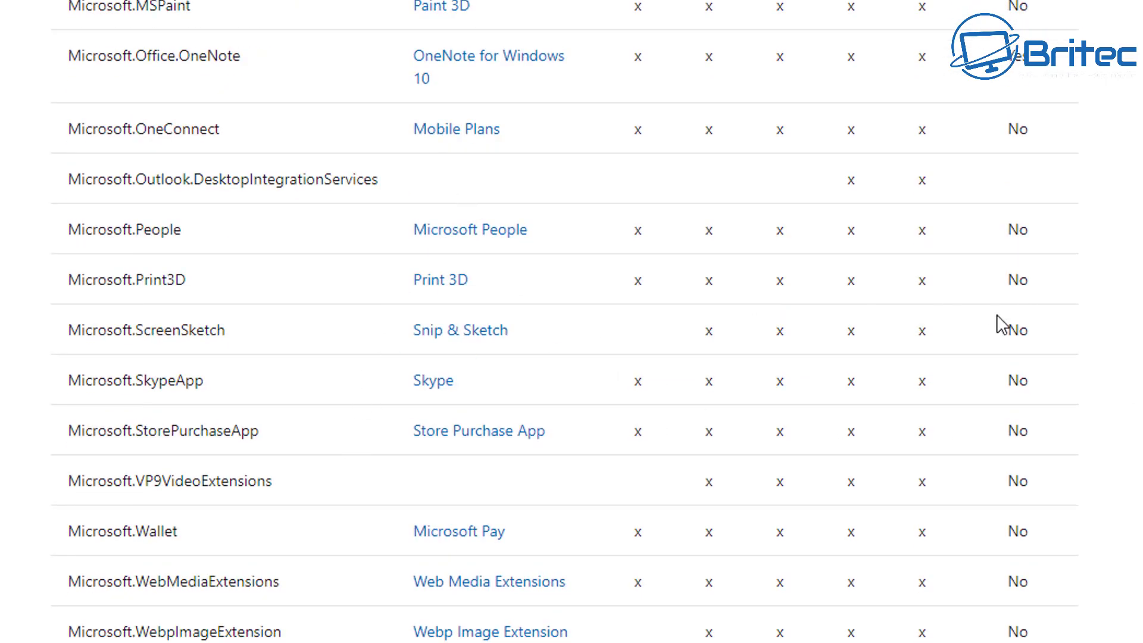
{"action": "scroll", "coordinate": [896, 340], "scroll_direction": "down", "scroll_amount": 3}
{"action": "scroll", "coordinate": [896, 341], "scroll_direction": "down", "scroll_amount": 5}
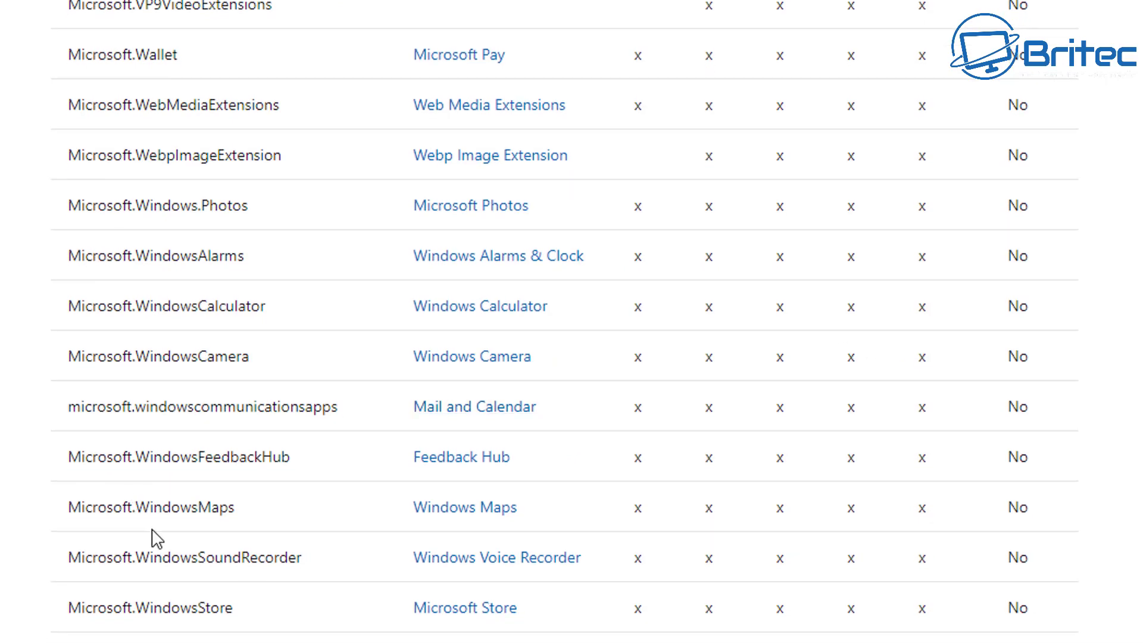
{"action": "scroll", "coordinate": [174, 503], "scroll_direction": "down", "scroll_amount": 5}
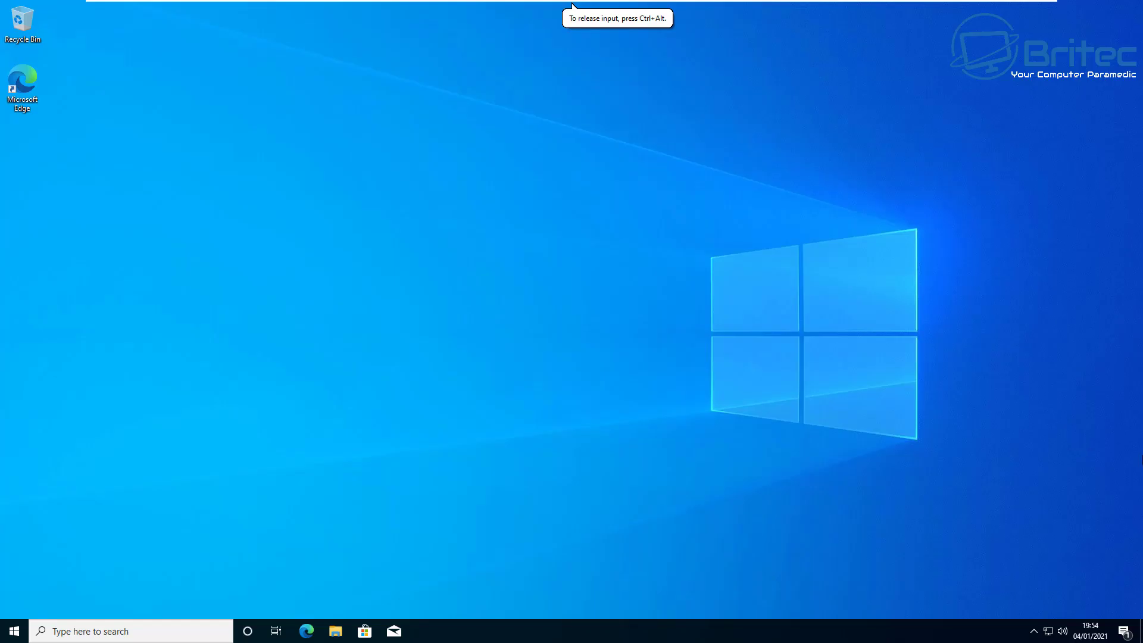
- In an administrator PowerShell, run Get-AppxPackage *windowsmaps* |Remove-AppxPackage
{"action": "right_click", "coordinate": [14, 633]}
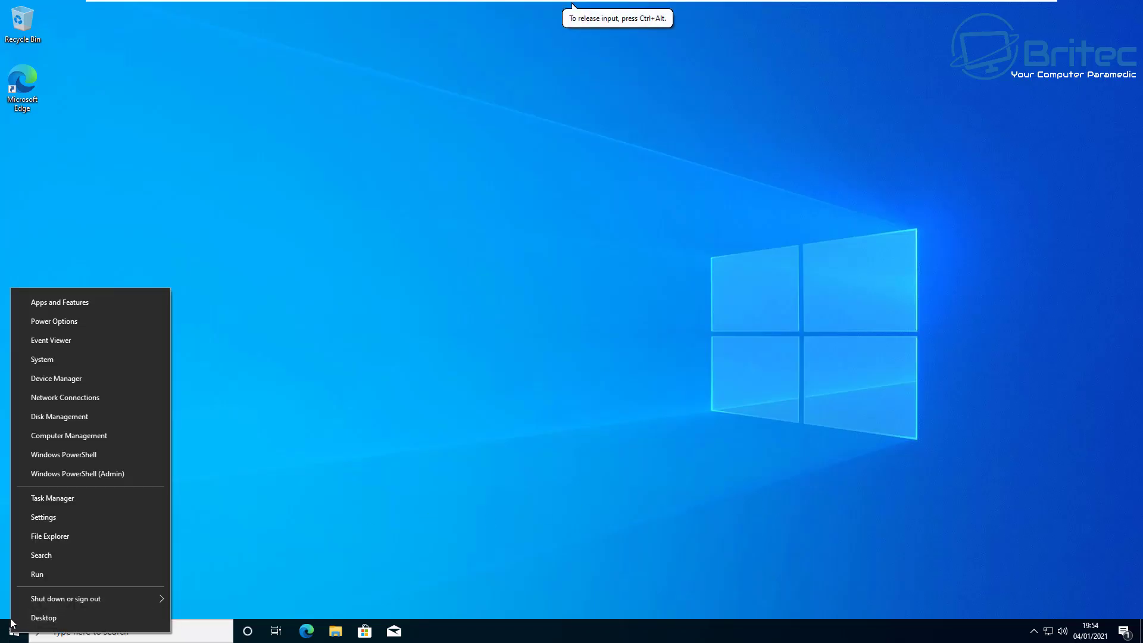
{"action": "left_click", "coordinate": [46, 475]}
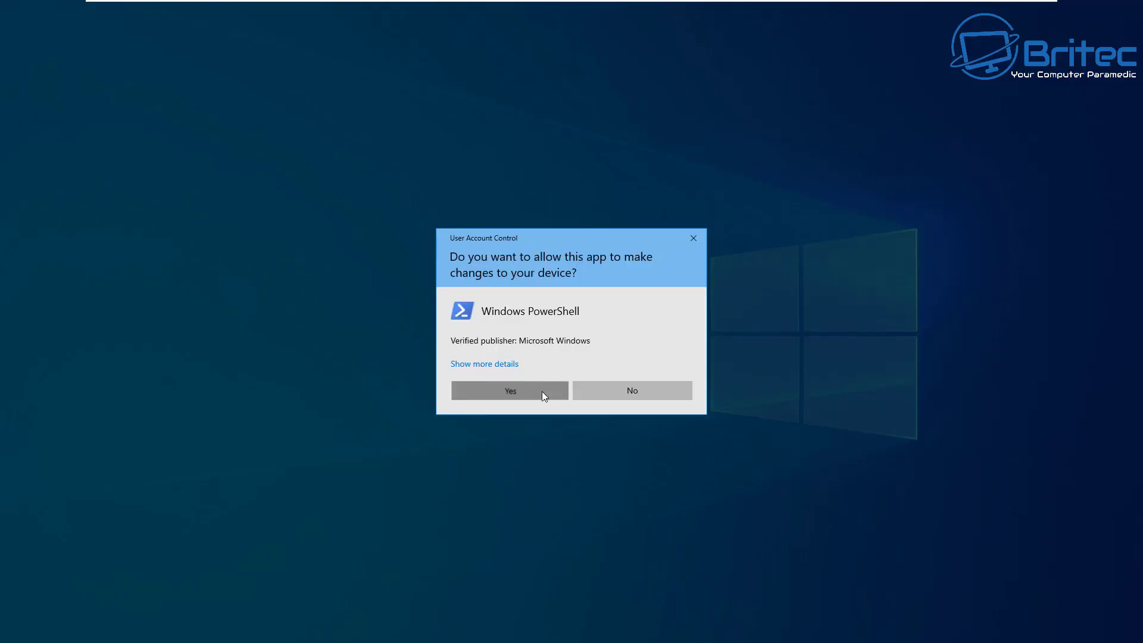
{"action": "left_click", "coordinate": [543, 393]}
{"action": "left_click_drag", "start_coordinate": [434, 135], "coordinate": [604, 100]}
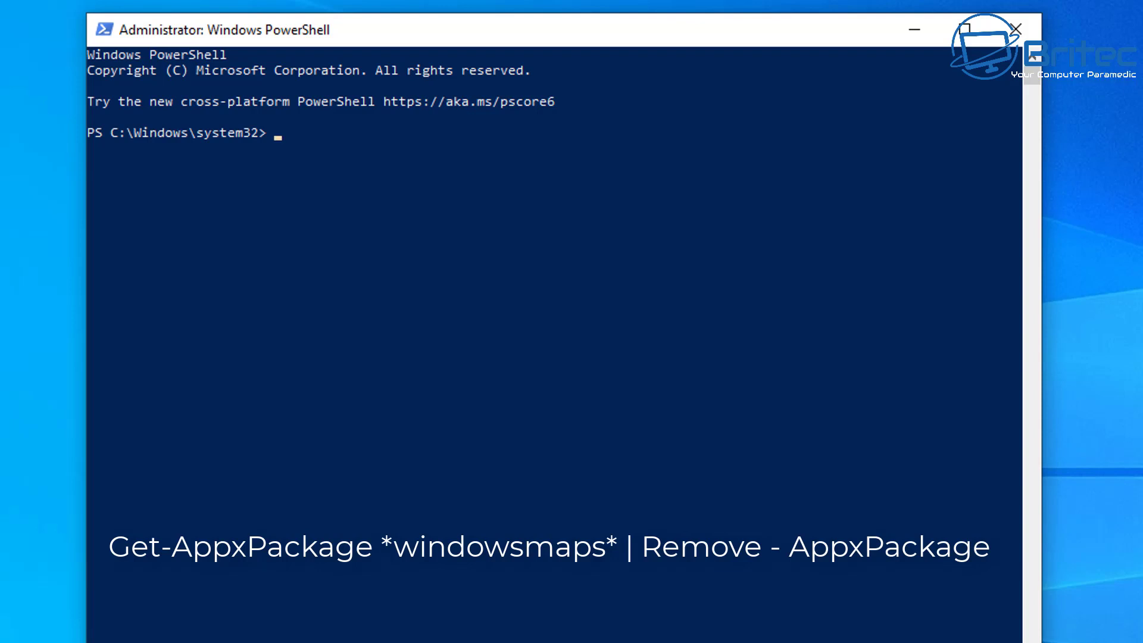
{"action": "type", "text": "Get-AppxPackage"}
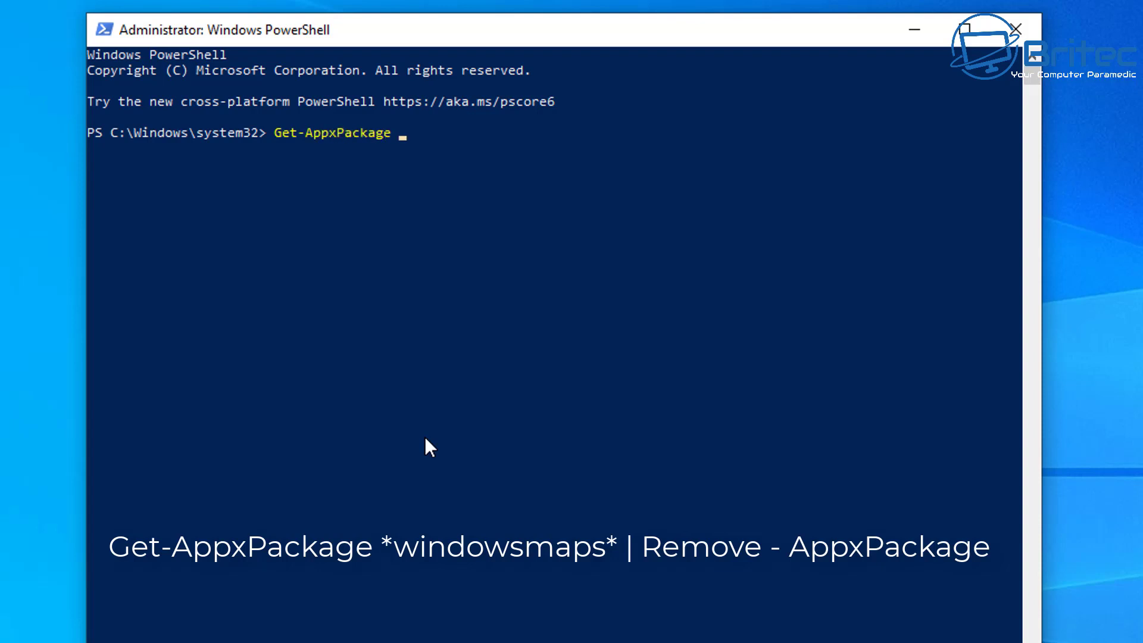
{"action": "type", "text": " *windowsmaps"}
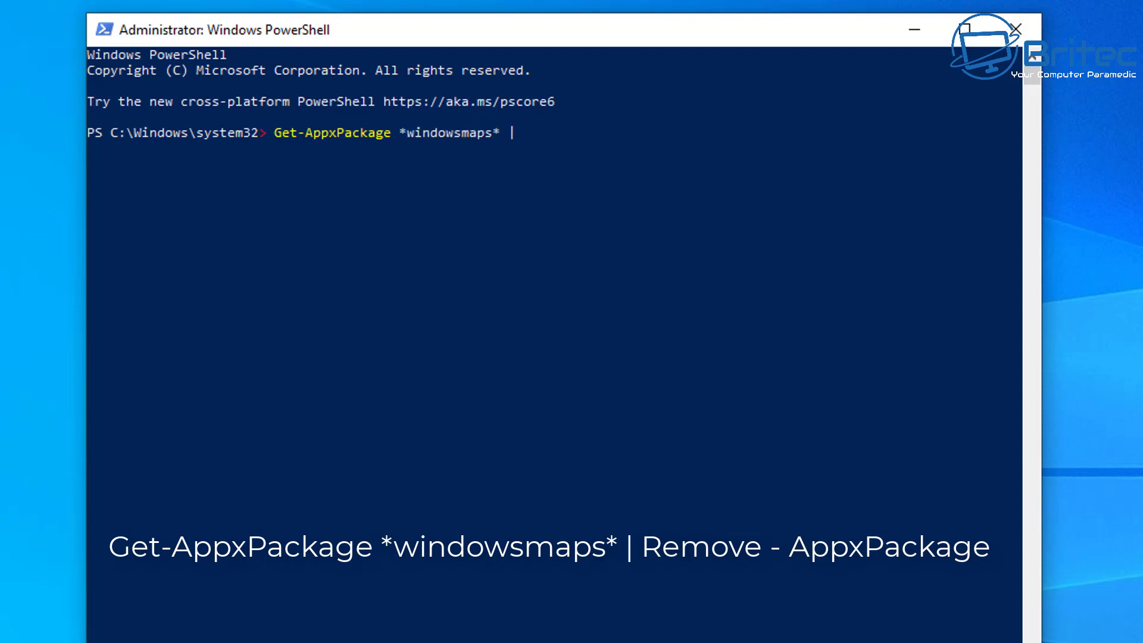
{"action": "type", "text": "* |R"}
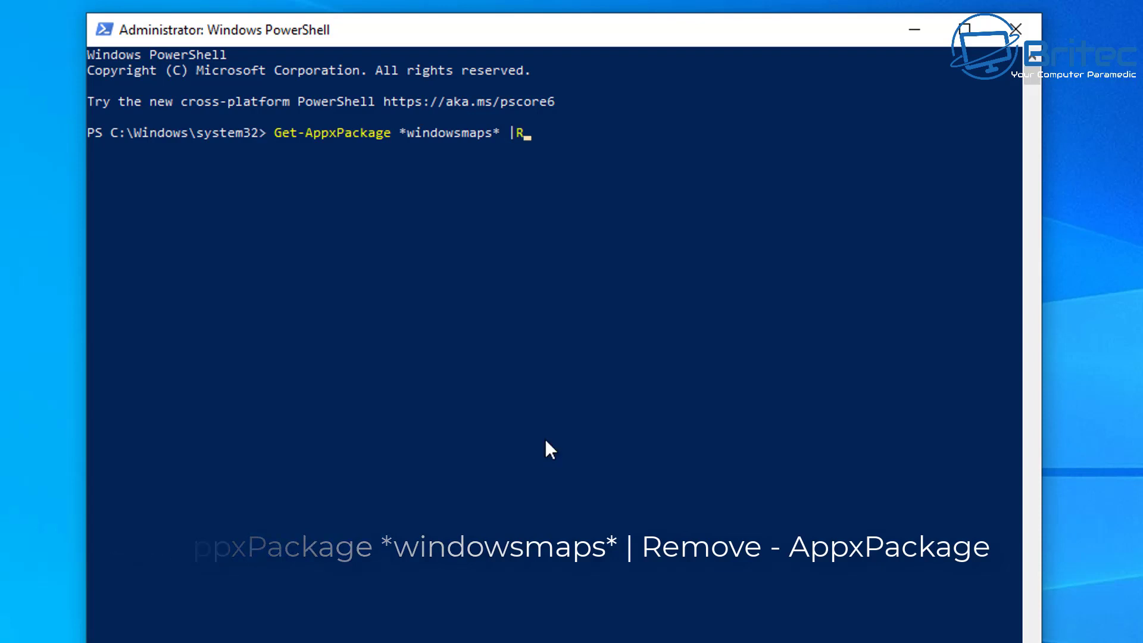
{"action": "type", "text": "emove-"}
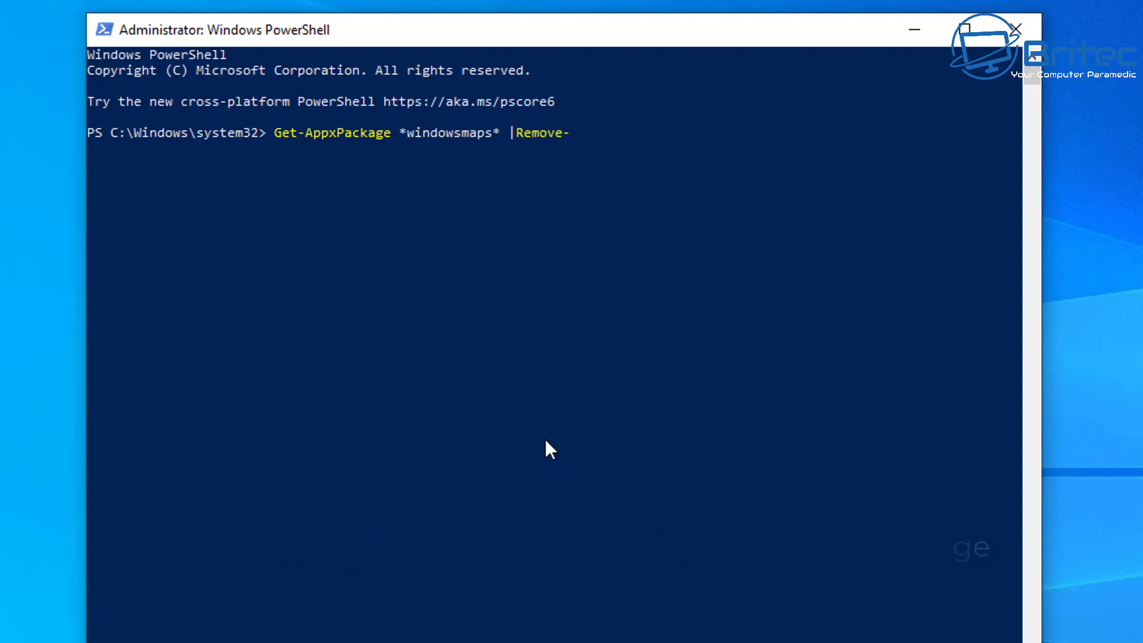
{"action": "type", "text": "AppxPackage"}
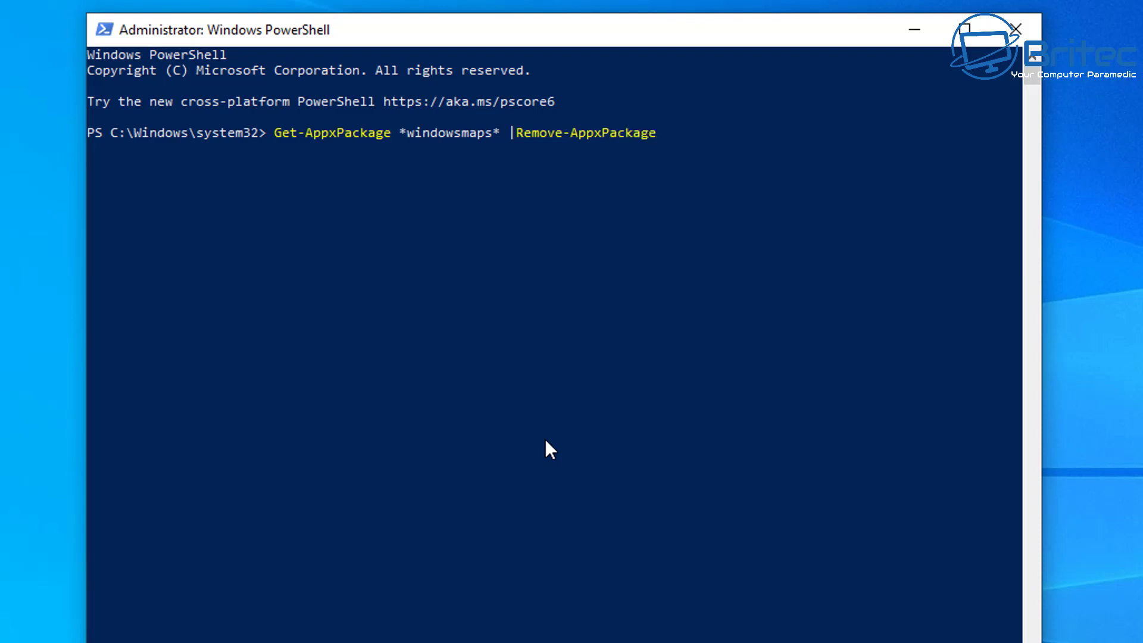
{"action": "key", "text": "Return"}
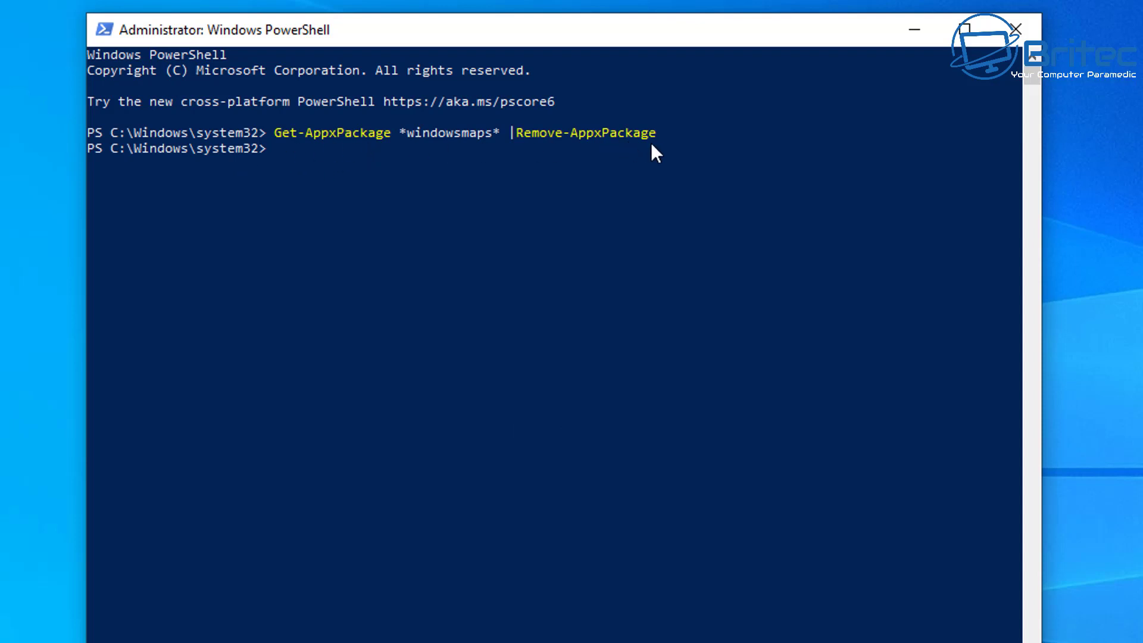
- Close PowerShell, confirm Maps is gone from Apps & features, and close Settings
{"action": "left_click", "coordinate": [1021, 27]}
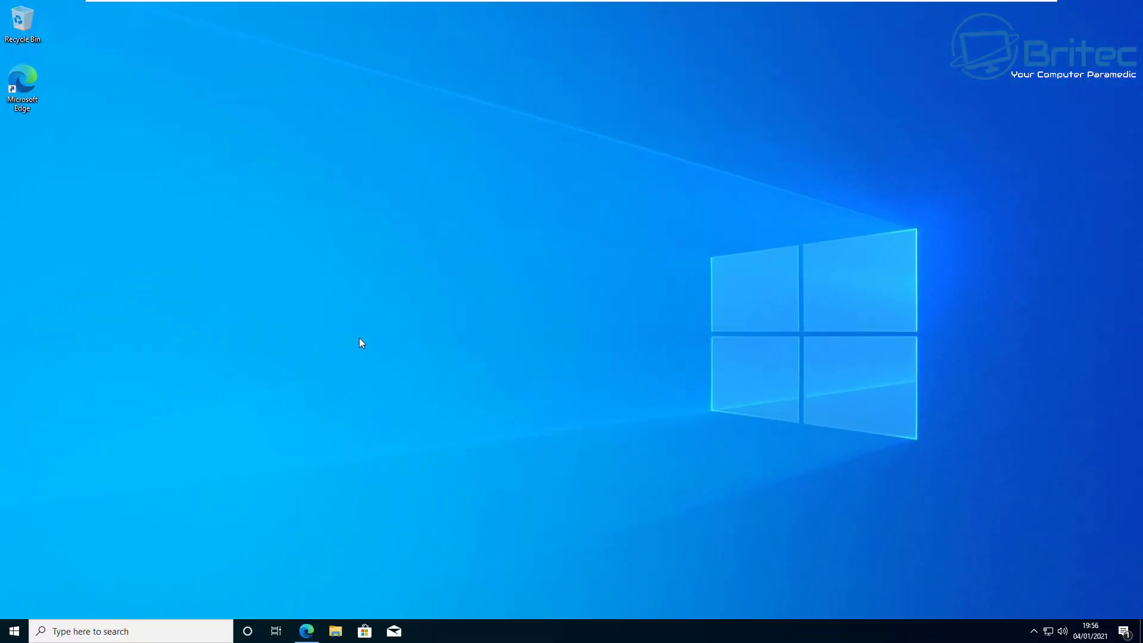
{"action": "left_click", "coordinate": [15, 629]}
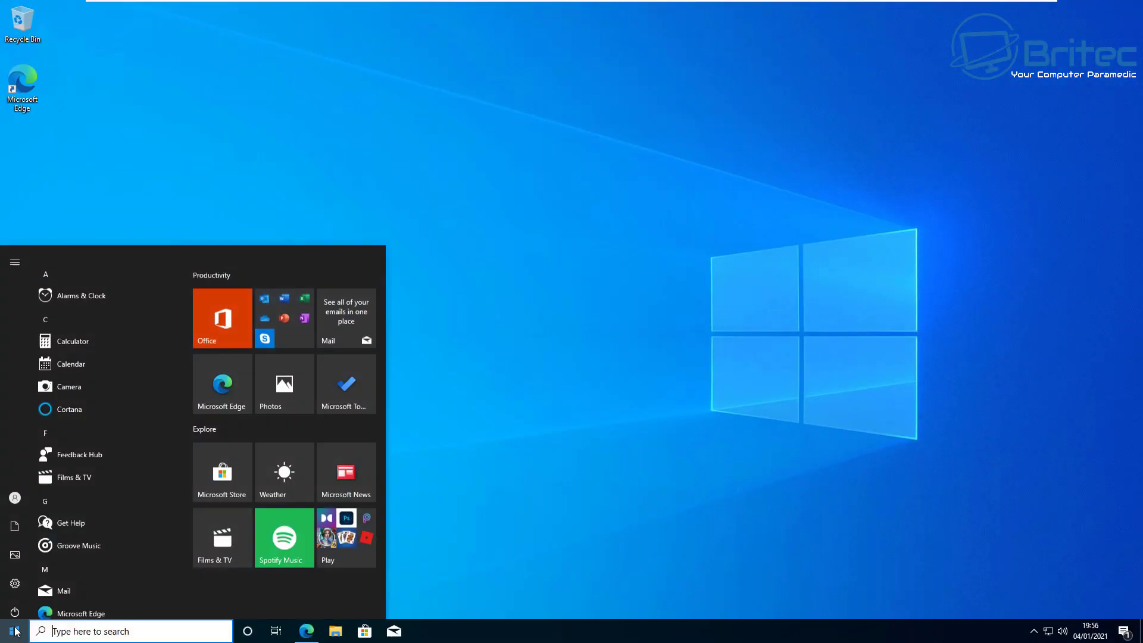
{"action": "left_click", "coordinate": [15, 582]}
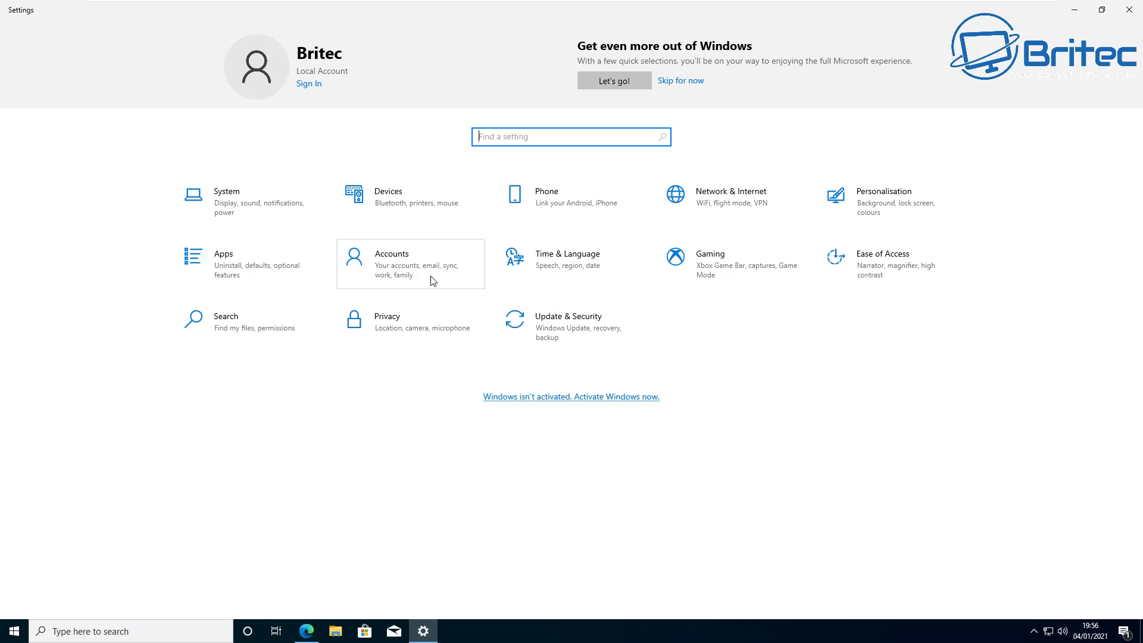
{"action": "left_click", "coordinate": [211, 268]}
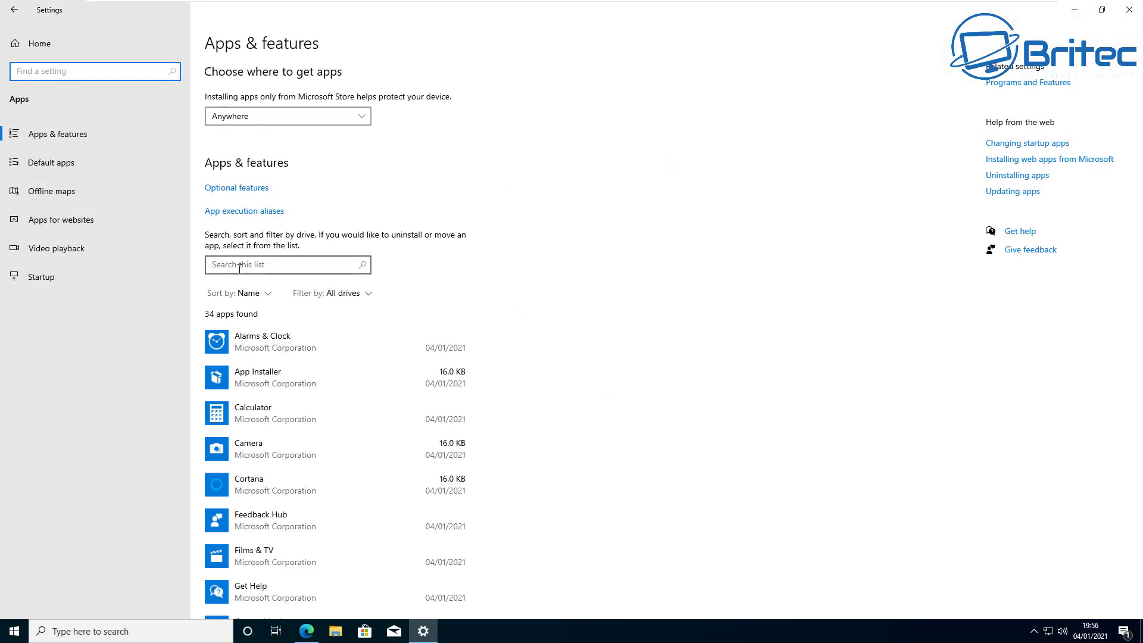
{"action": "scroll", "coordinate": [311, 403], "scroll_direction": "down", "scroll_amount": 5}
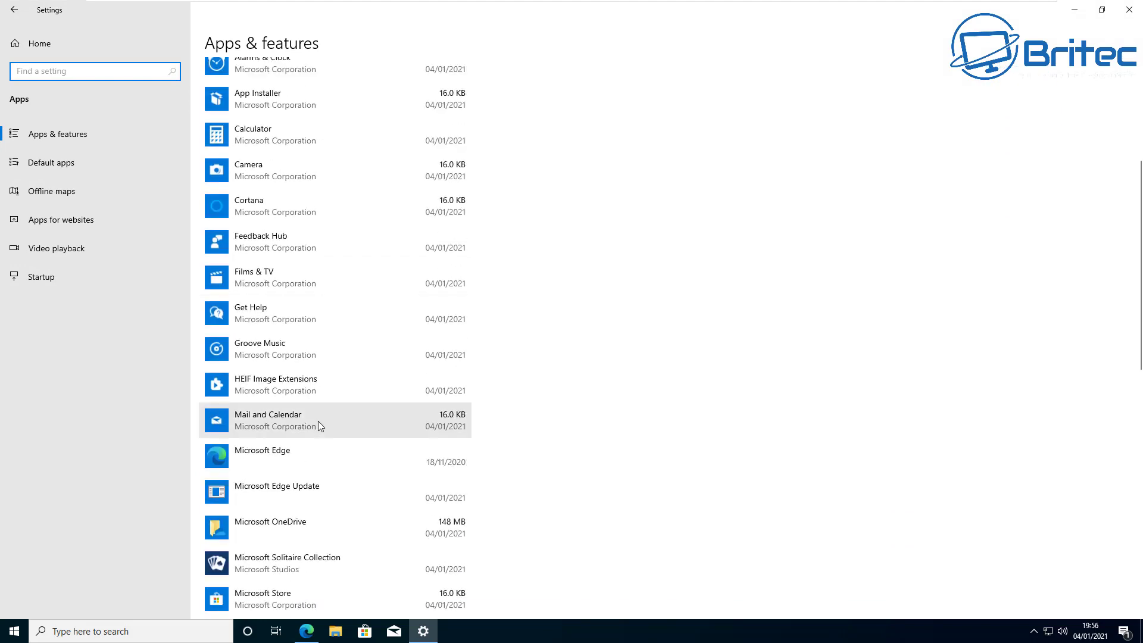
{"action": "scroll", "coordinate": [333, 411], "scroll_direction": "down", "scroll_amount": 2}
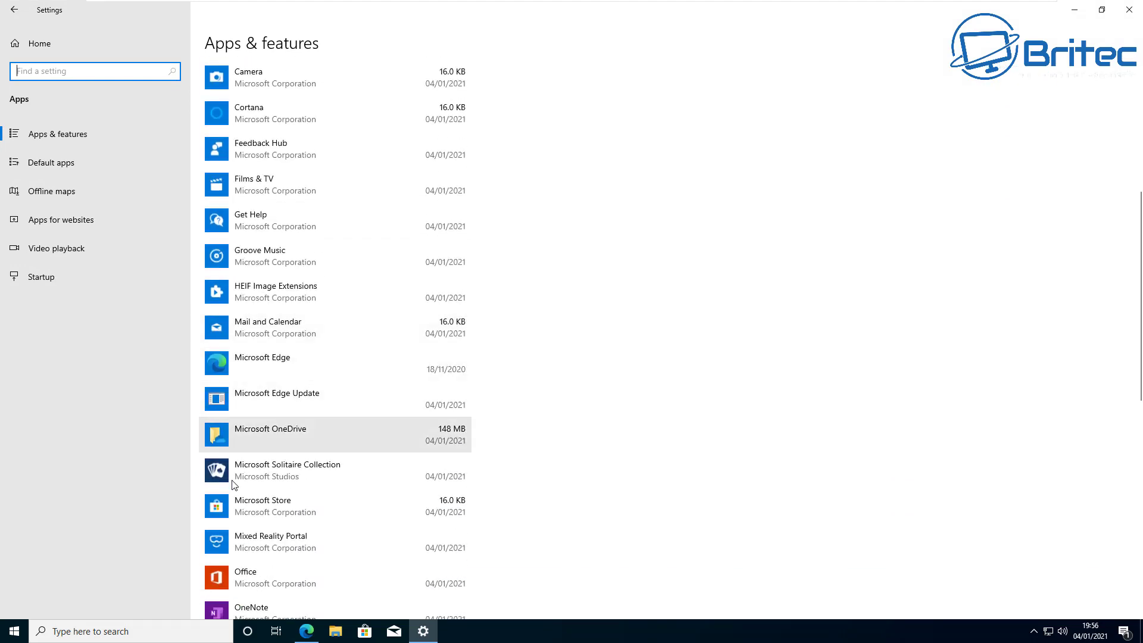
{"action": "left_click", "coordinate": [1130, 10]}
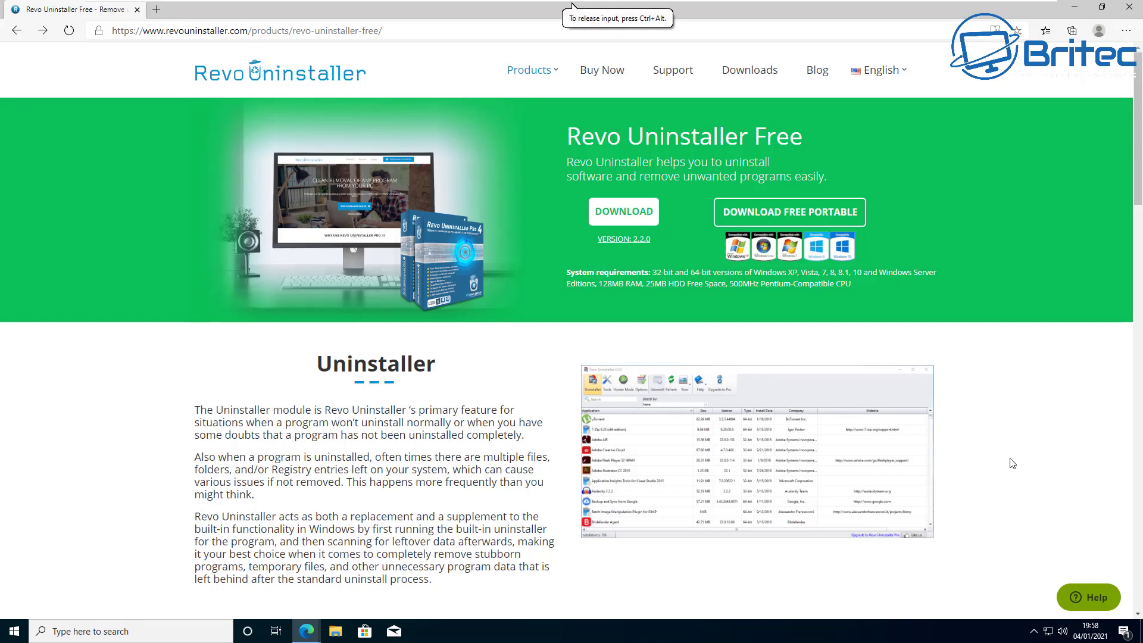
- Download the free portable Revo Uninstaller zip and open it
{"action": "left_click", "coordinate": [790, 212]}
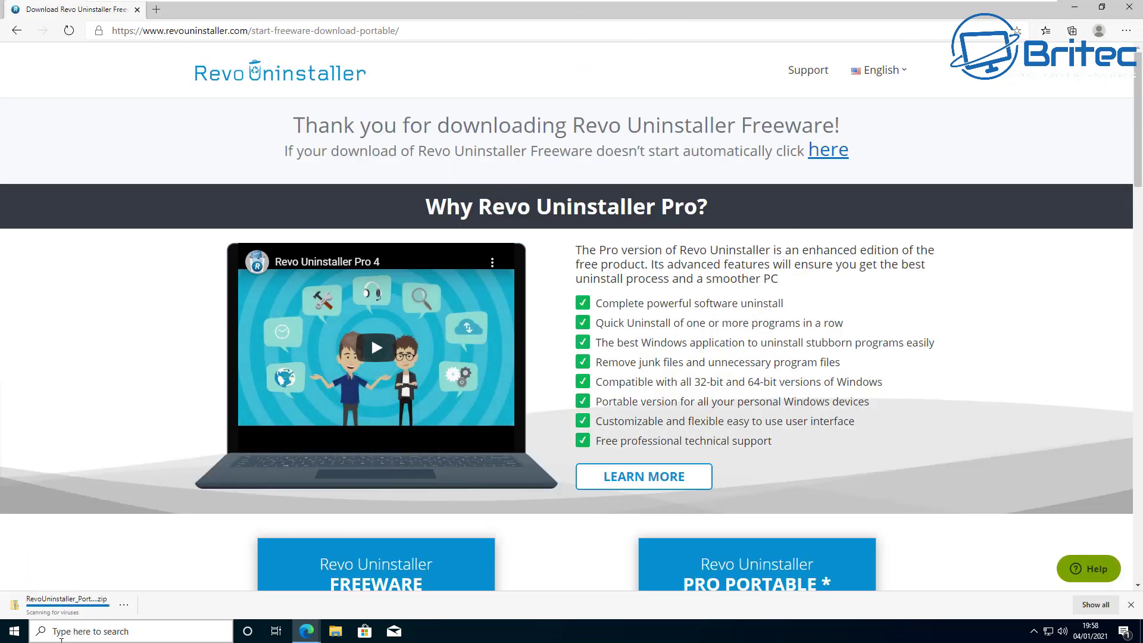
{"action": "left_click", "coordinate": [75, 613]}
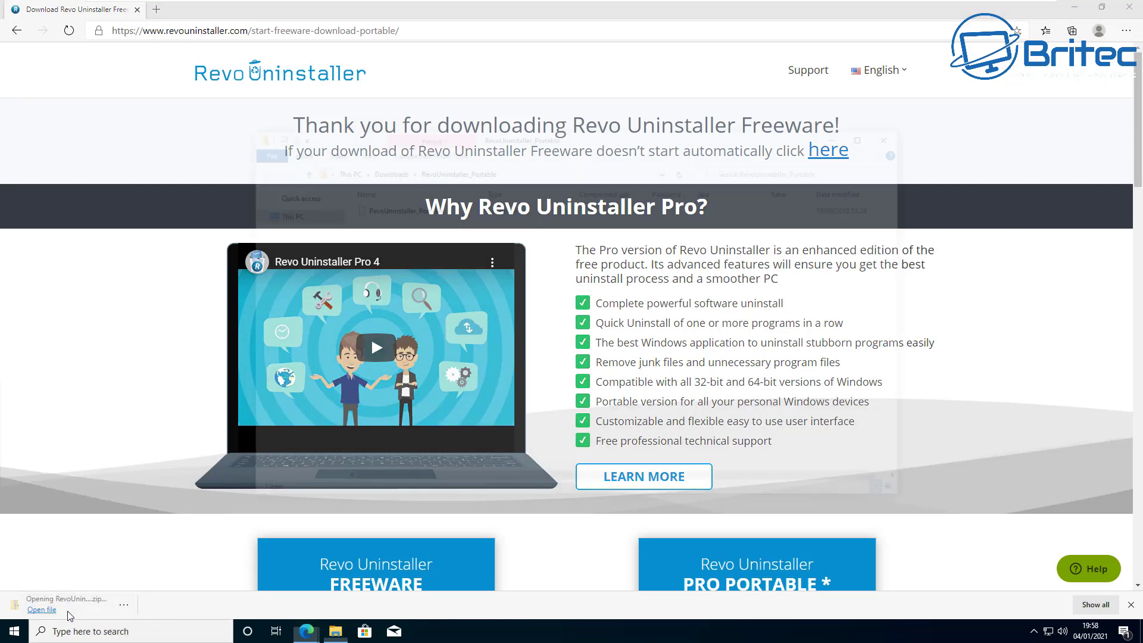
- Copy the RevoUninstaller_Portable folder from the zip onto the desktop and open it
{"action": "left_click", "coordinate": [1075, 6]}
{"action": "left_click", "coordinate": [381, 213]}
{"action": "left_click_drag", "start_coordinate": [381, 212], "coordinate": [495, 101]}
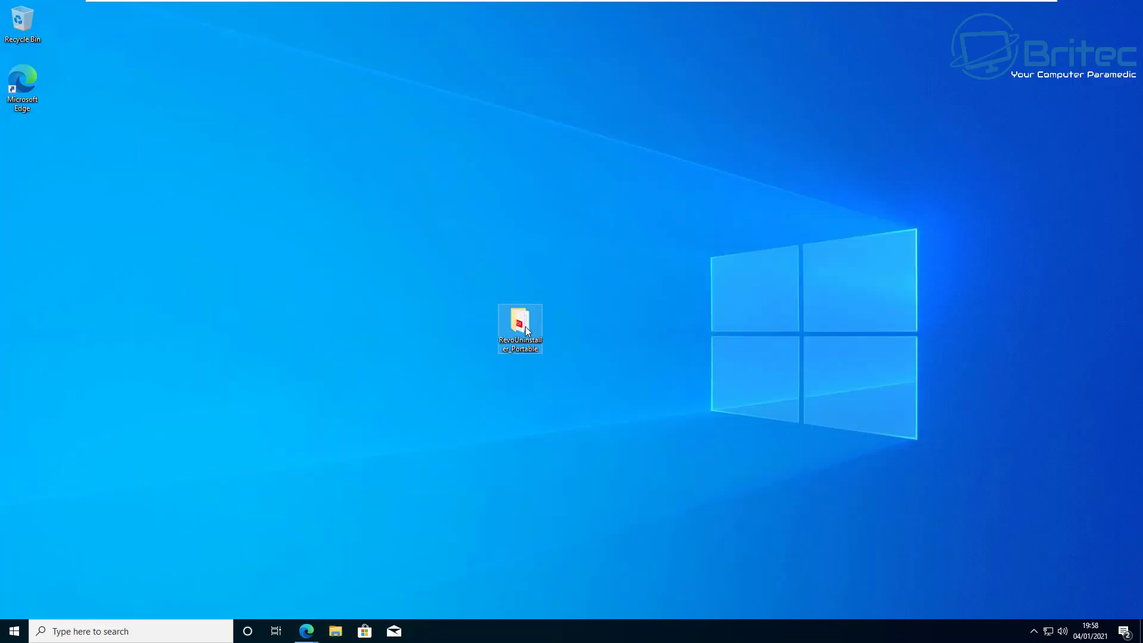
{"action": "double_click", "coordinate": [524, 327]}
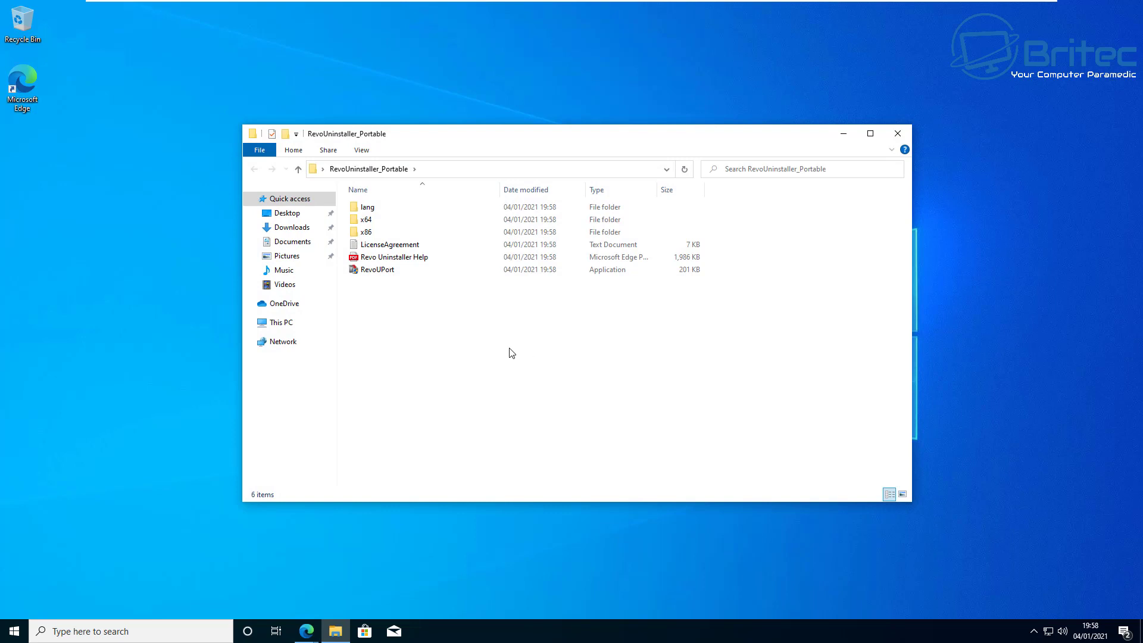
- Run RevoUPort as administrator and accept its licence agreement
{"action": "right_click", "coordinate": [385, 272]}
{"action": "left_click", "coordinate": [438, 293]}
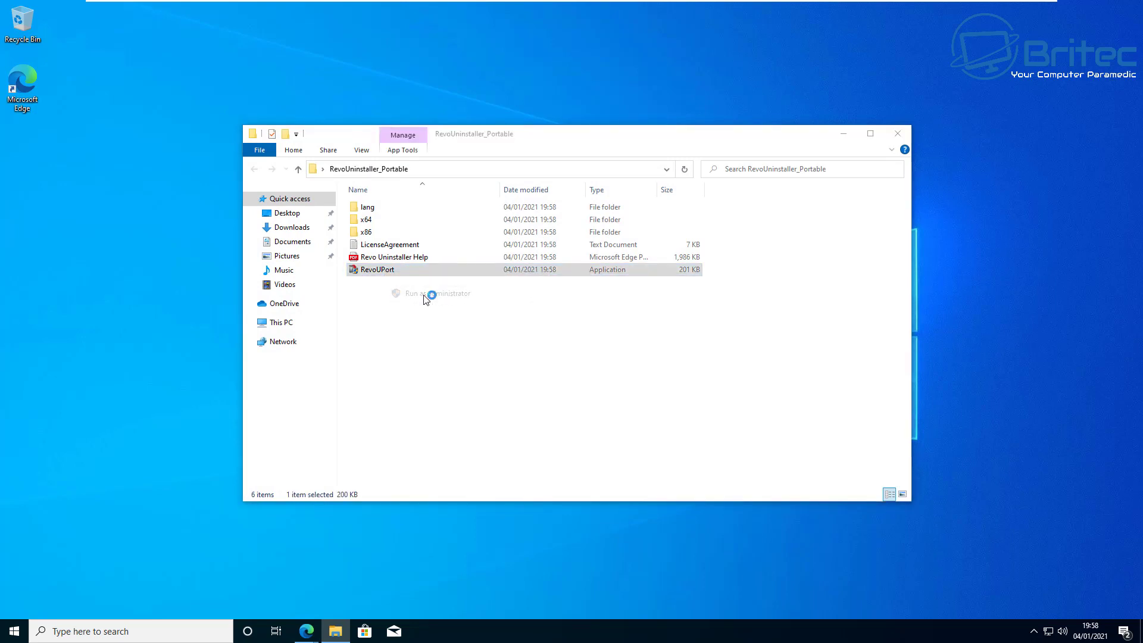
{"action": "left_click", "coordinate": [509, 393]}
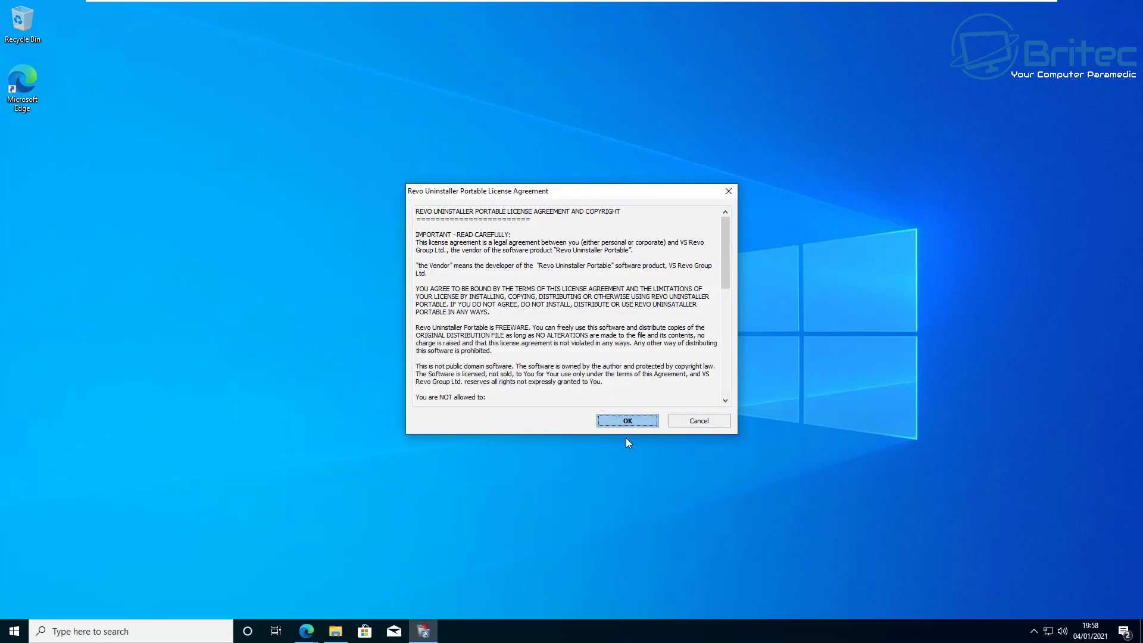
{"action": "left_click", "coordinate": [628, 421]}
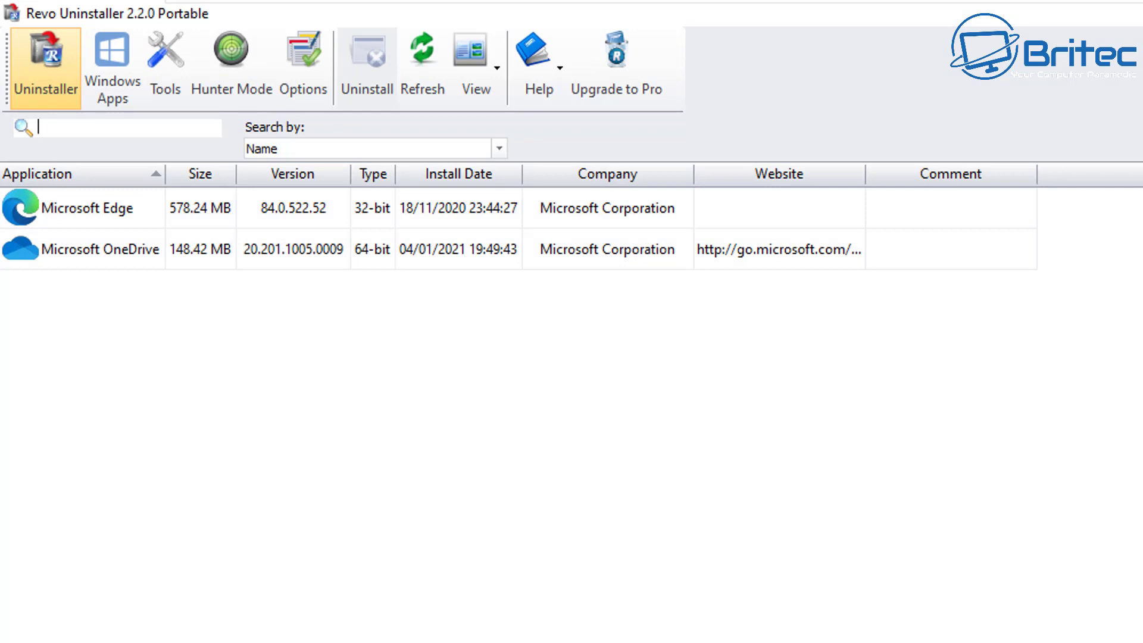
- List Windows Apps in Revo Uninstaller and start uninstalling Cortana
{"action": "left_click", "coordinate": [117, 73]}
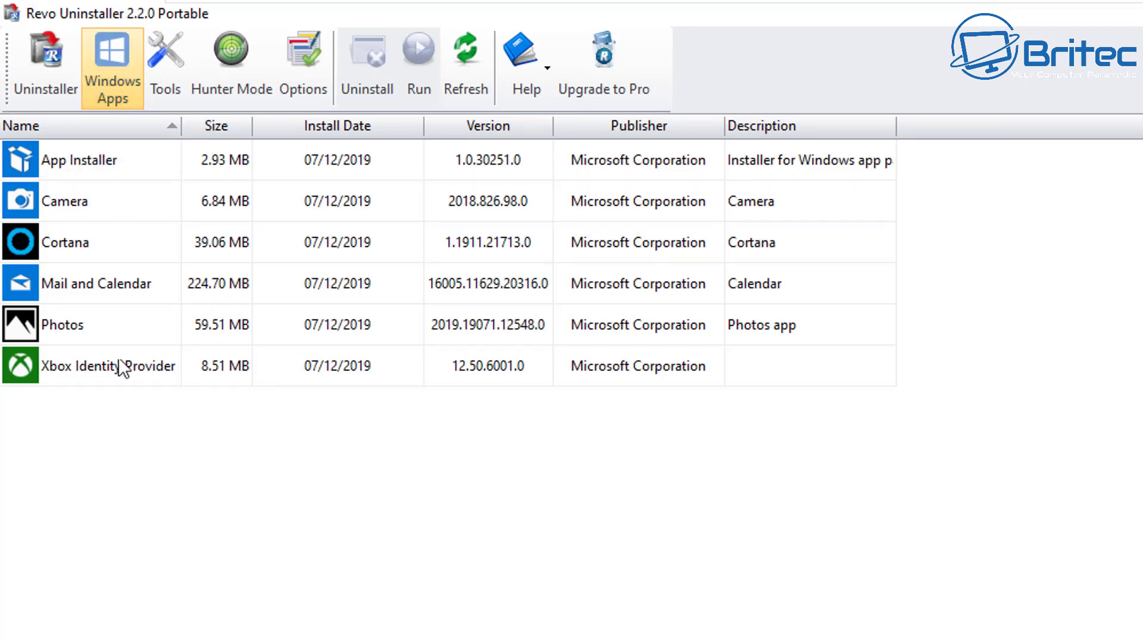
{"action": "left_click", "coordinate": [91, 247]}
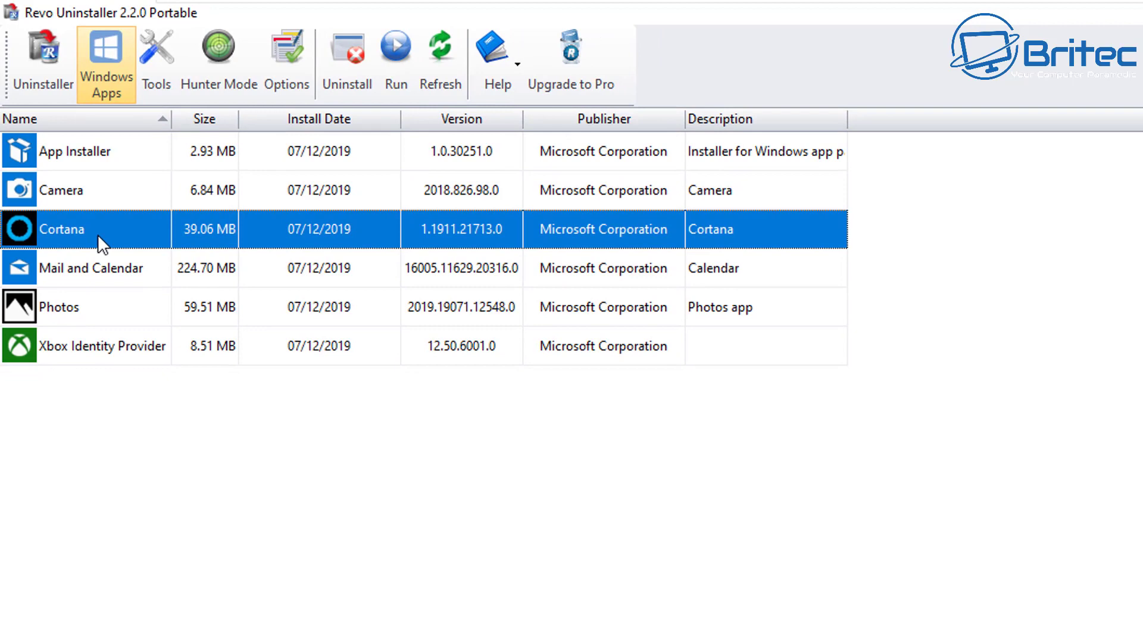
{"action": "left_click", "coordinate": [281, 54]}
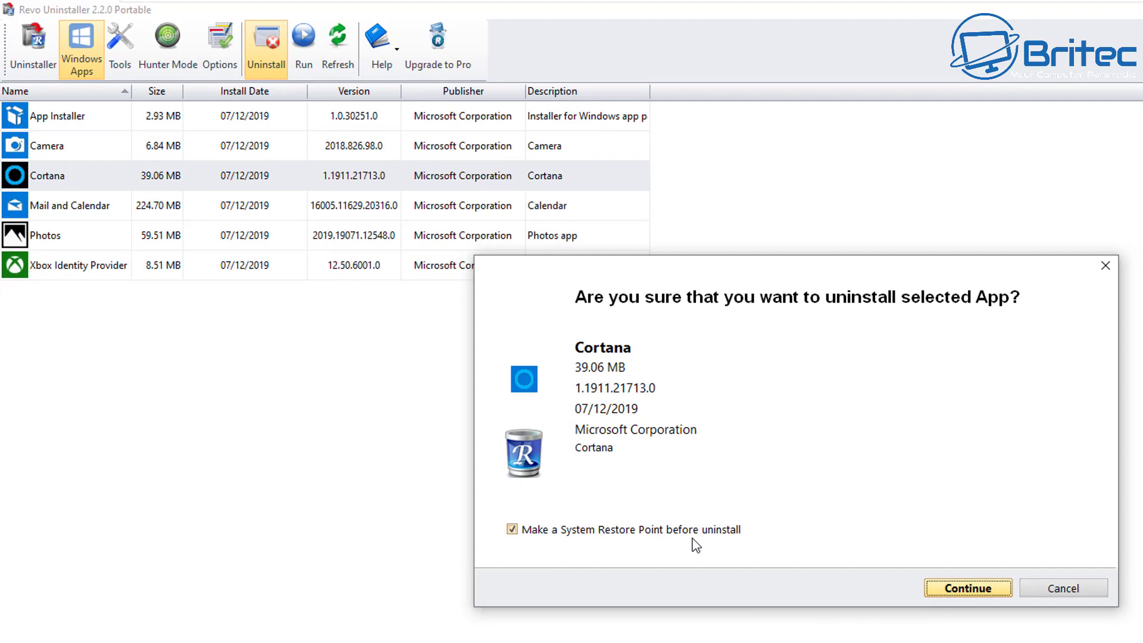
- Confirm the Cortana uninstall, then scan for and delete all leftover registry items
{"action": "left_click", "coordinate": [968, 590]}
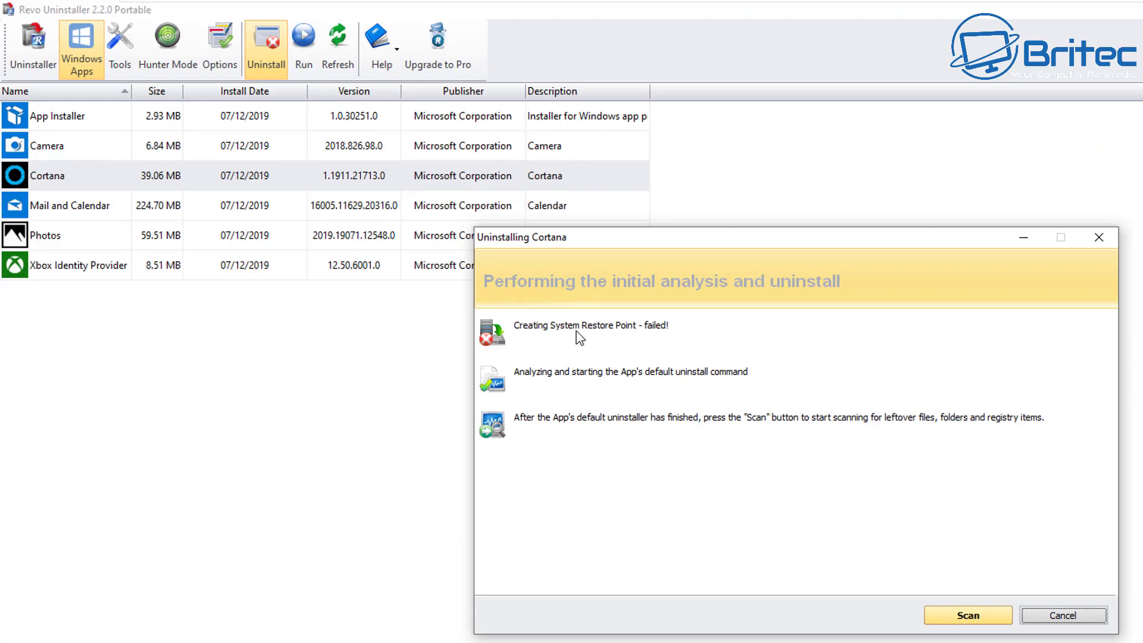
{"action": "left_click", "coordinate": [966, 614]}
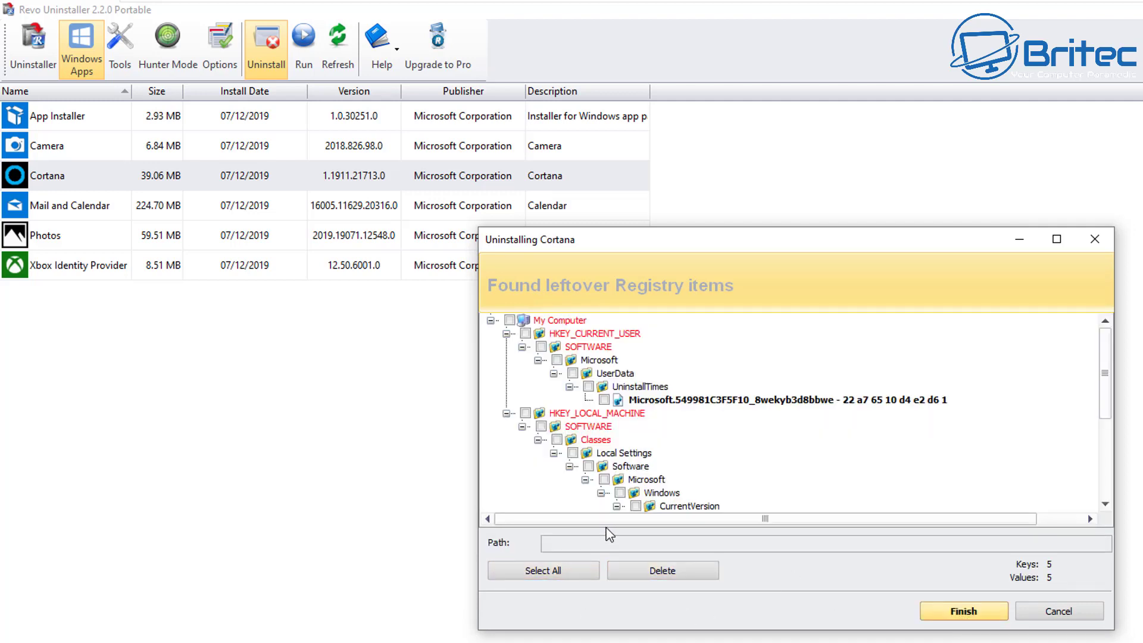
{"action": "left_click", "coordinate": [551, 579]}
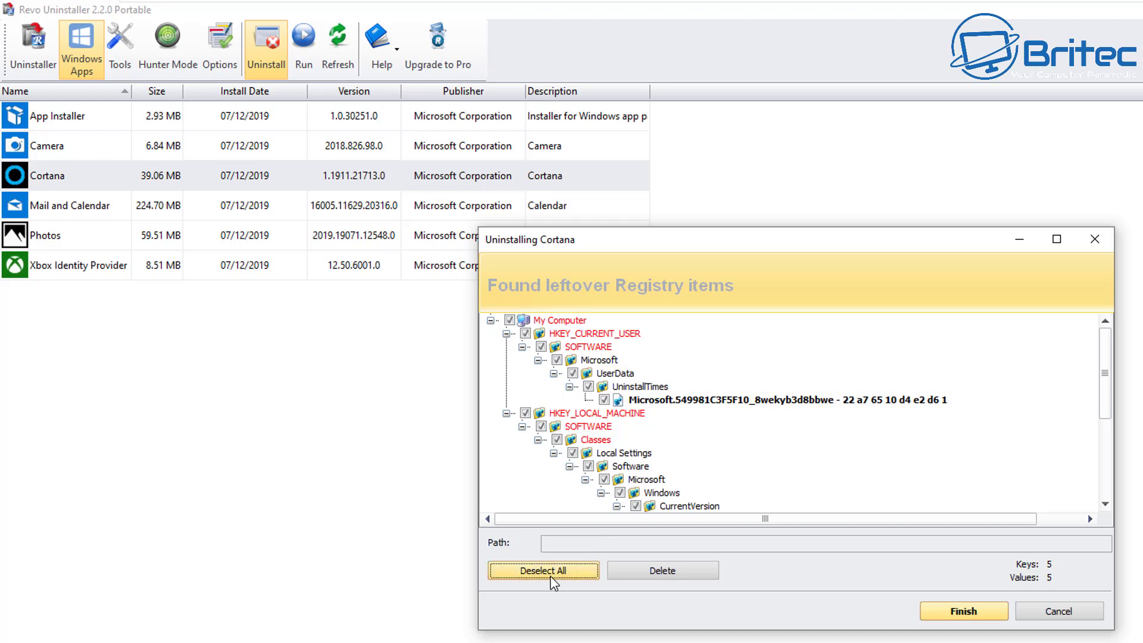
{"action": "left_click", "coordinate": [663, 570]}
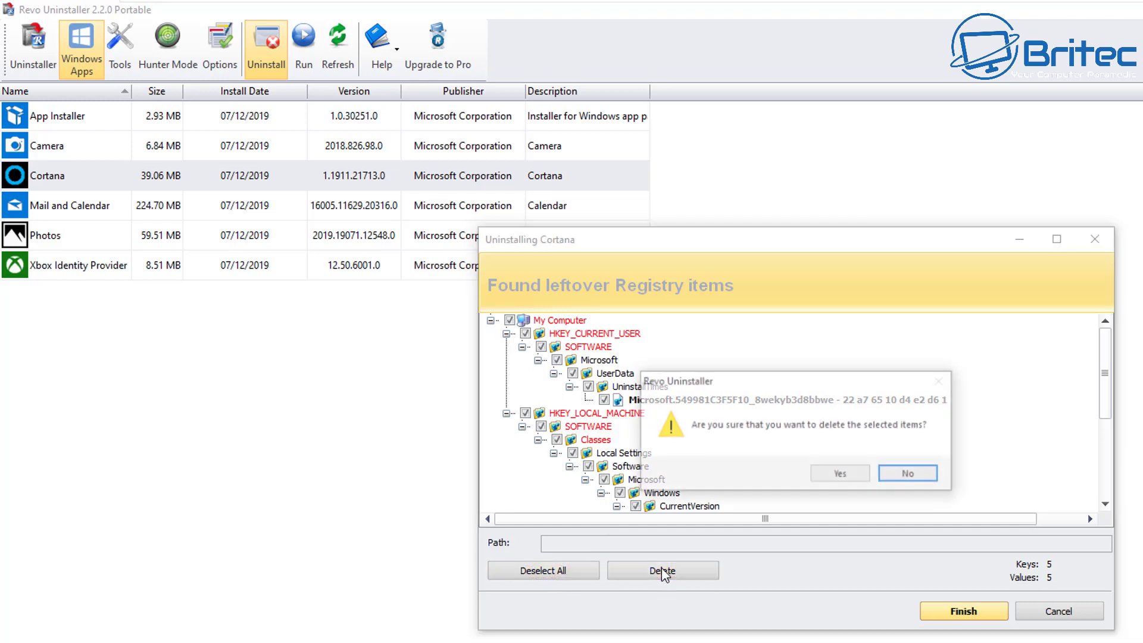
{"action": "left_click", "coordinate": [841, 475]}
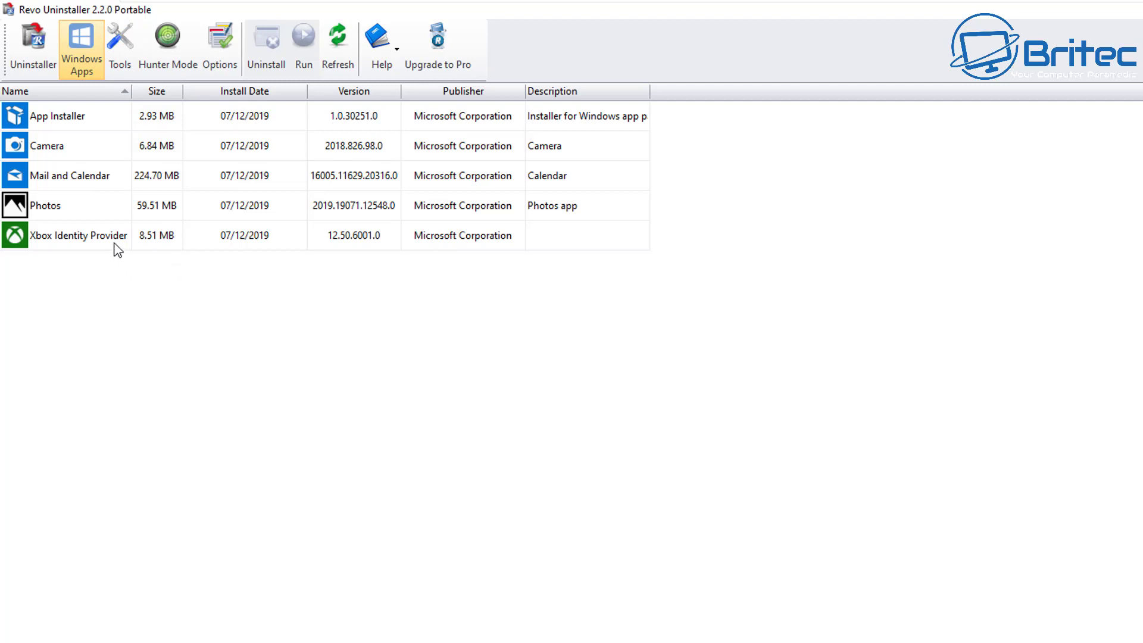
- Uninstall Mail and Calendar without creating a system restore point
{"action": "left_click", "coordinate": [90, 241]}
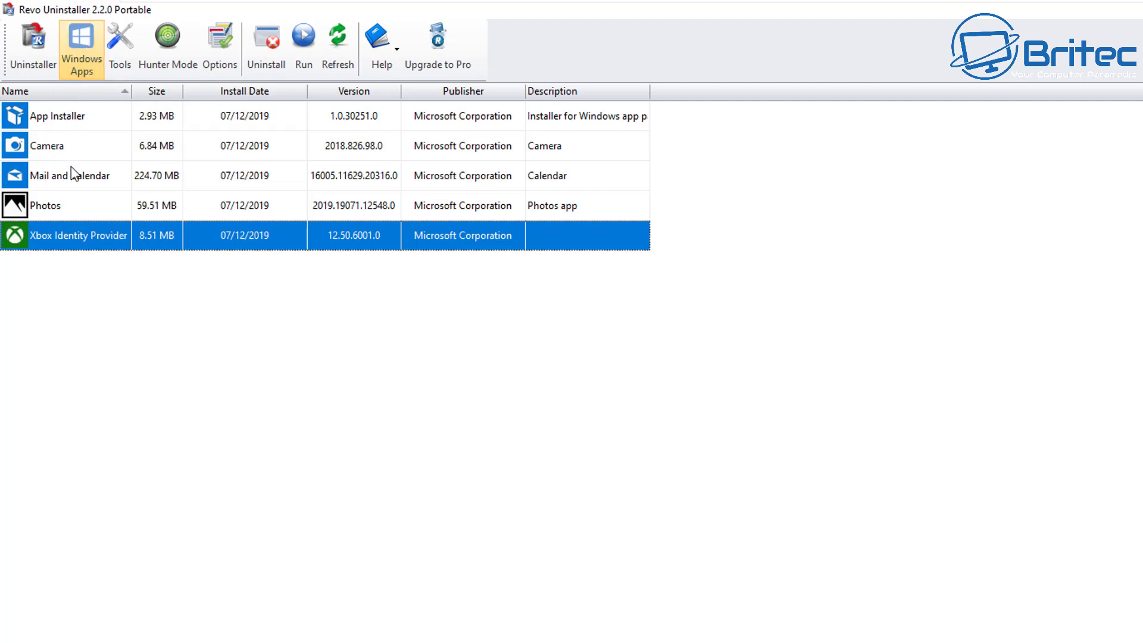
{"action": "left_click", "coordinate": [76, 210]}
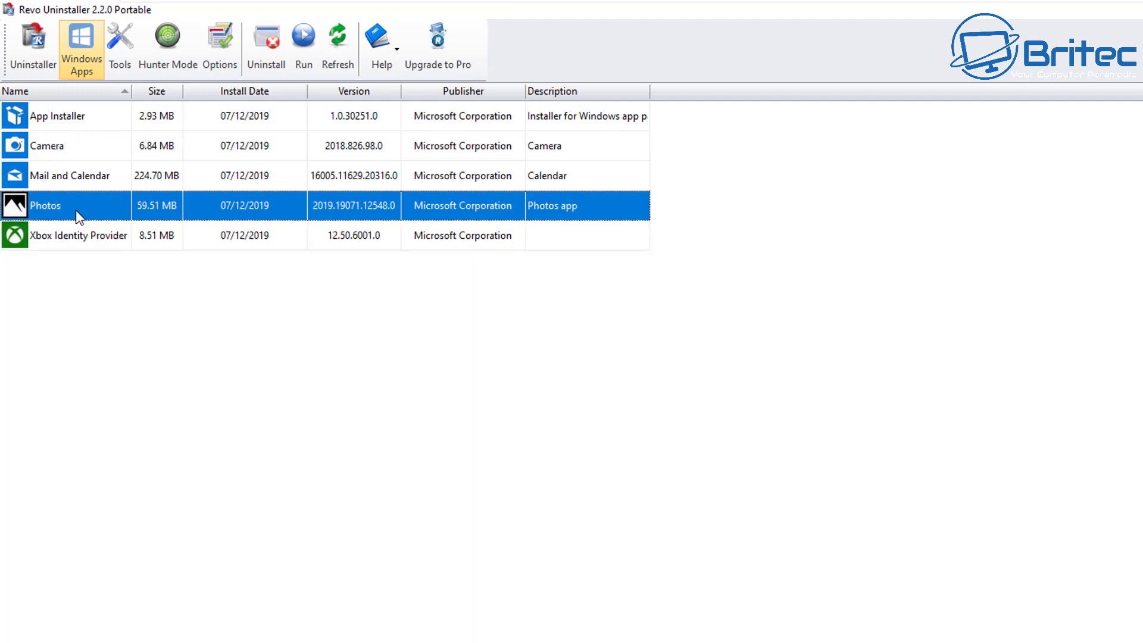
{"action": "left_click", "coordinate": [67, 176]}
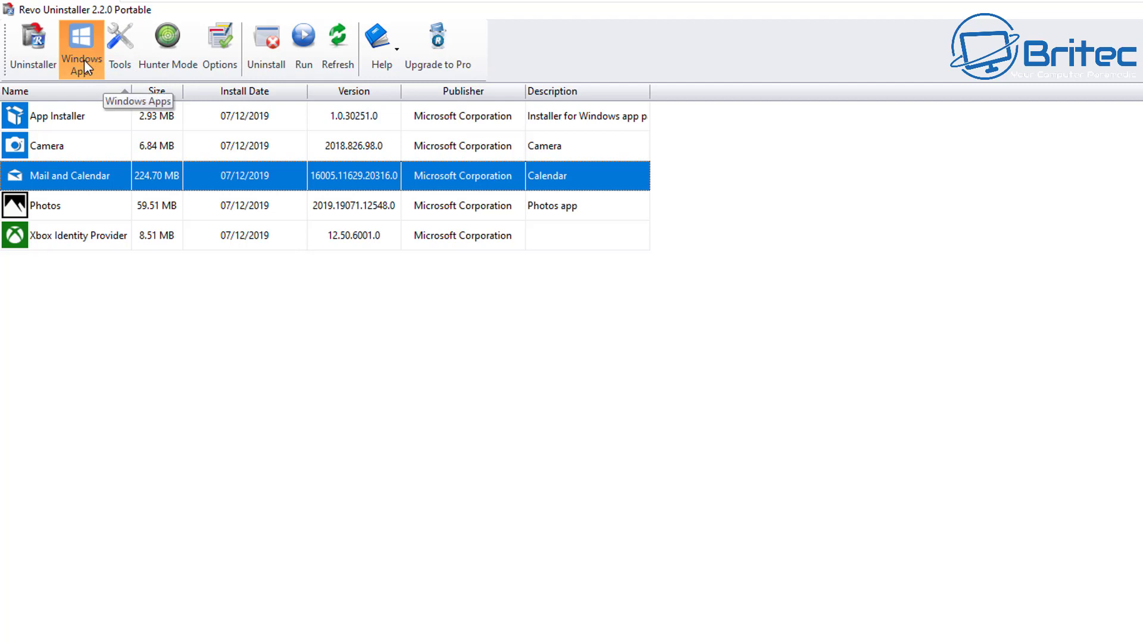
{"action": "left_click", "coordinate": [267, 56]}
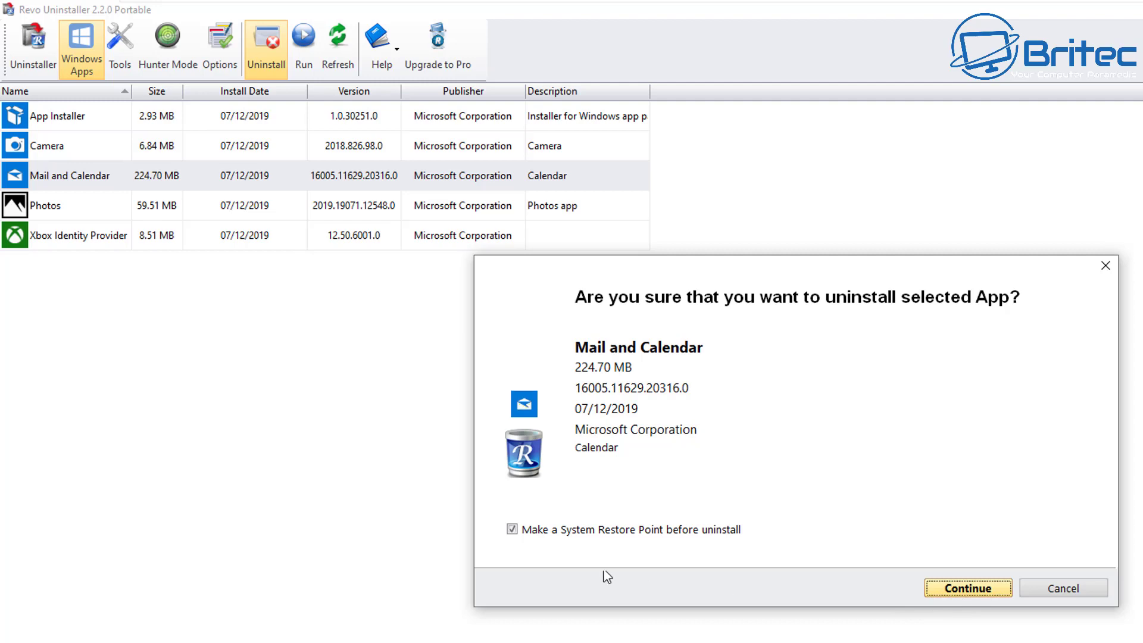
{"action": "left_click", "coordinate": [535, 530]}
{"action": "left_click", "coordinate": [951, 589]}
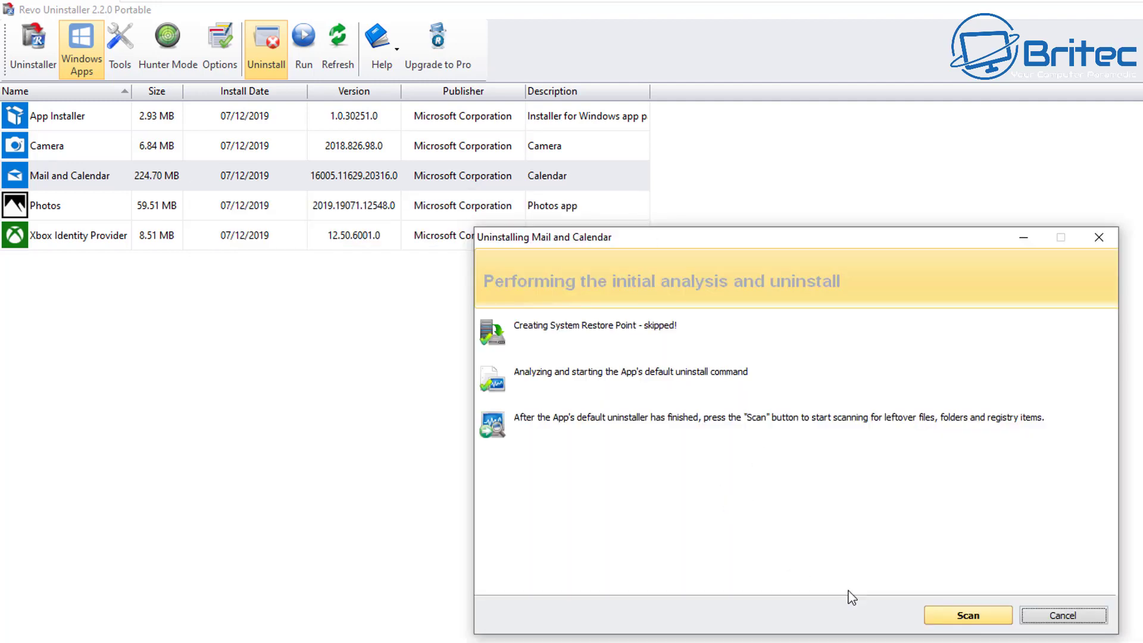
- Scan for Mail and Calendar leftovers and delete all leftover registry items
{"action": "left_click", "coordinate": [976, 621]}
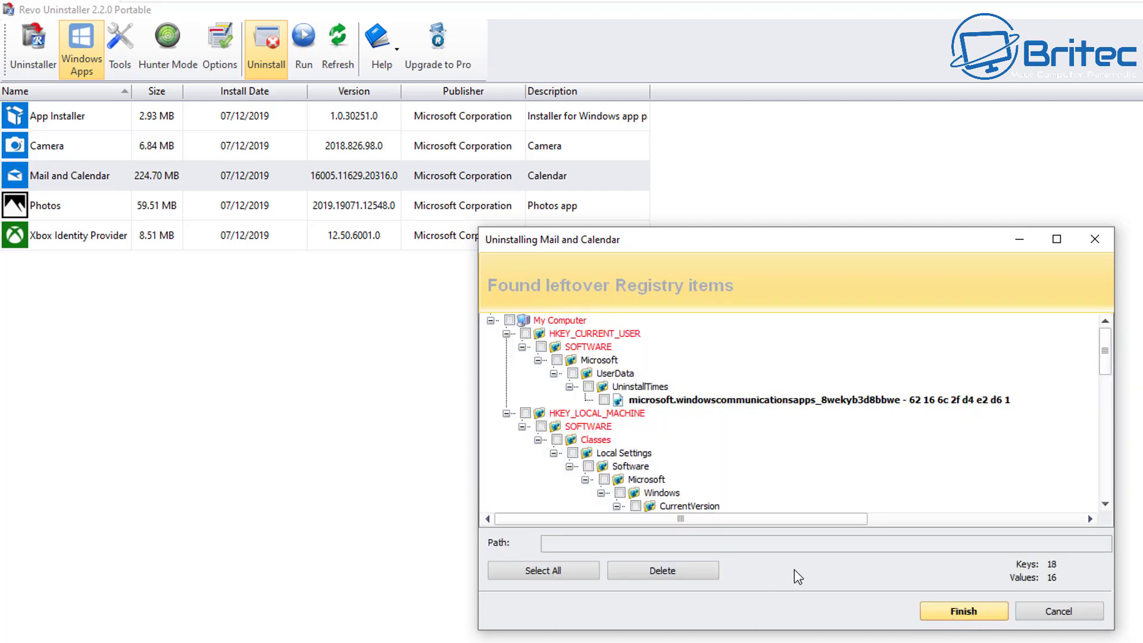
{"action": "left_click", "coordinate": [509, 321]}
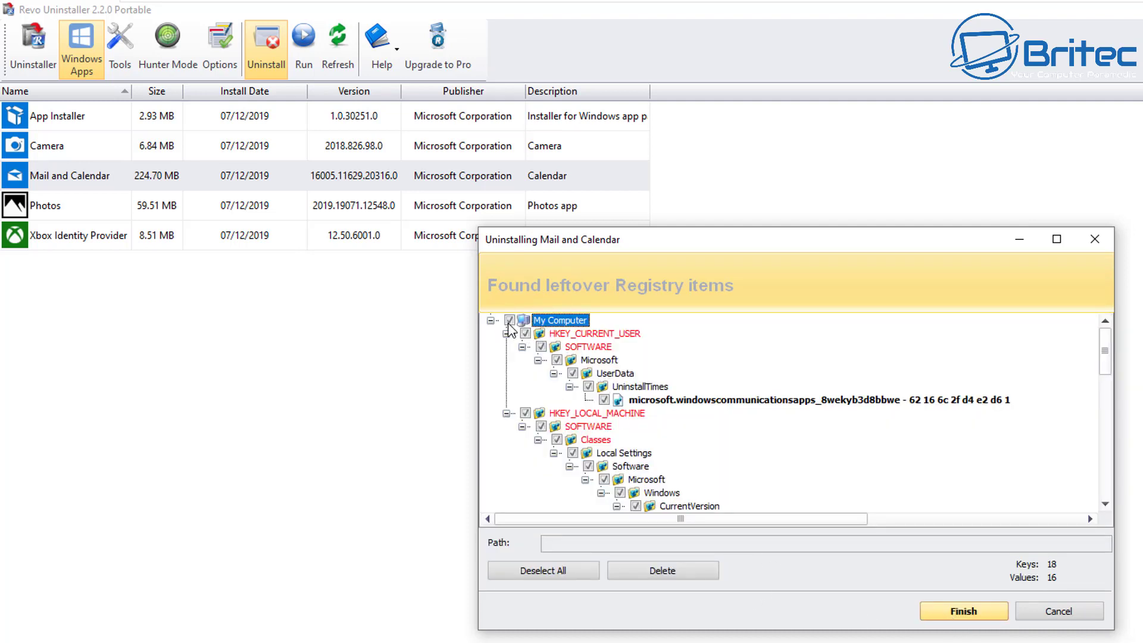
{"action": "left_click", "coordinate": [673, 575]}
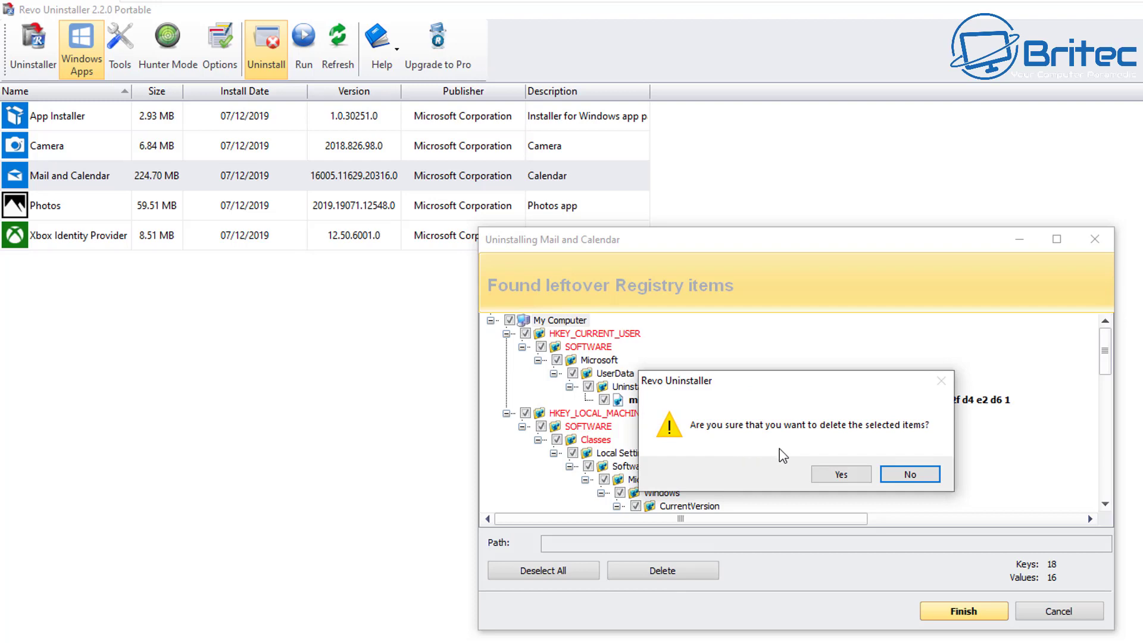
{"action": "left_click", "coordinate": [856, 477]}
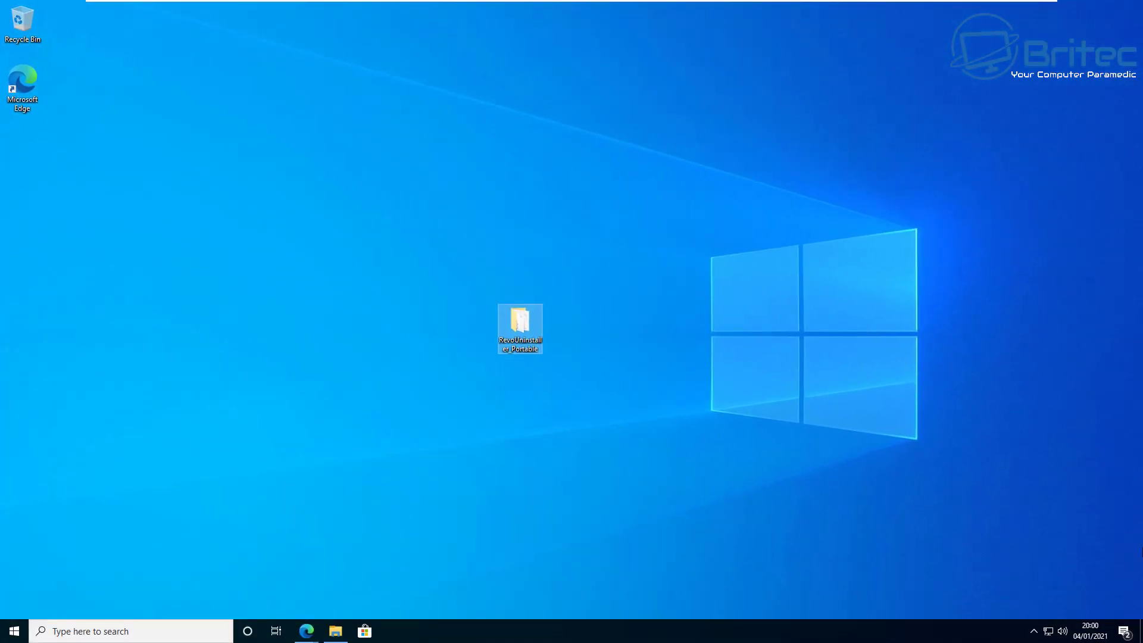
- Delete the Revo Uninstaller Portable desktop folder, then run the Get-AppxPackage re-register command in admin PowerShell
{"action": "right_click", "coordinate": [525, 322]}
{"action": "left_click", "coordinate": [570, 493]}
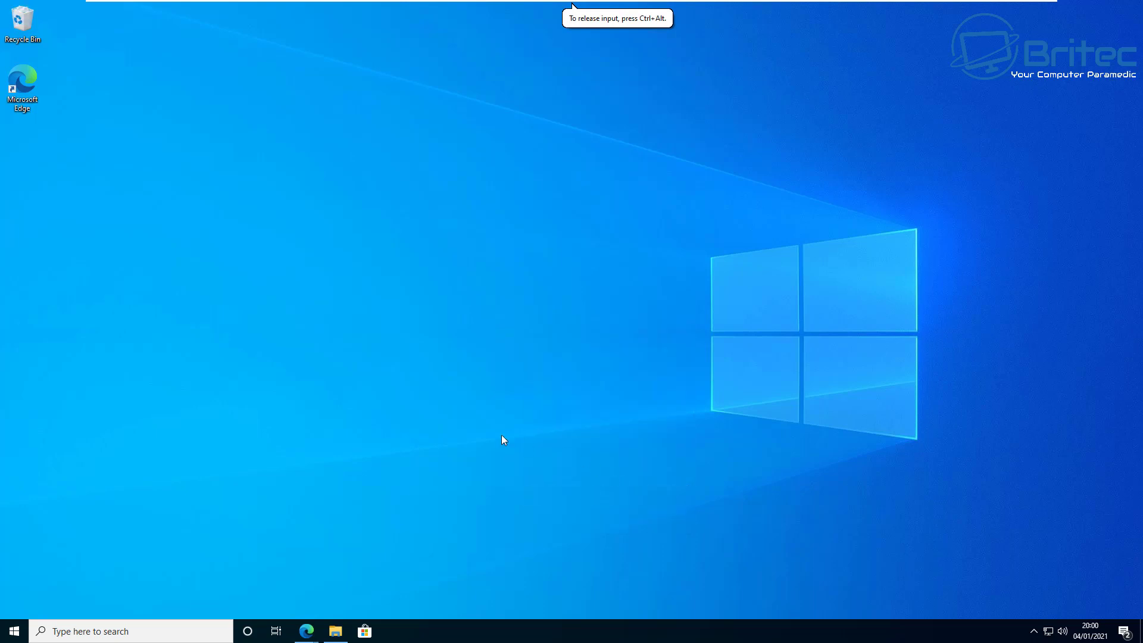
{"action": "right_click", "coordinate": [15, 631]}
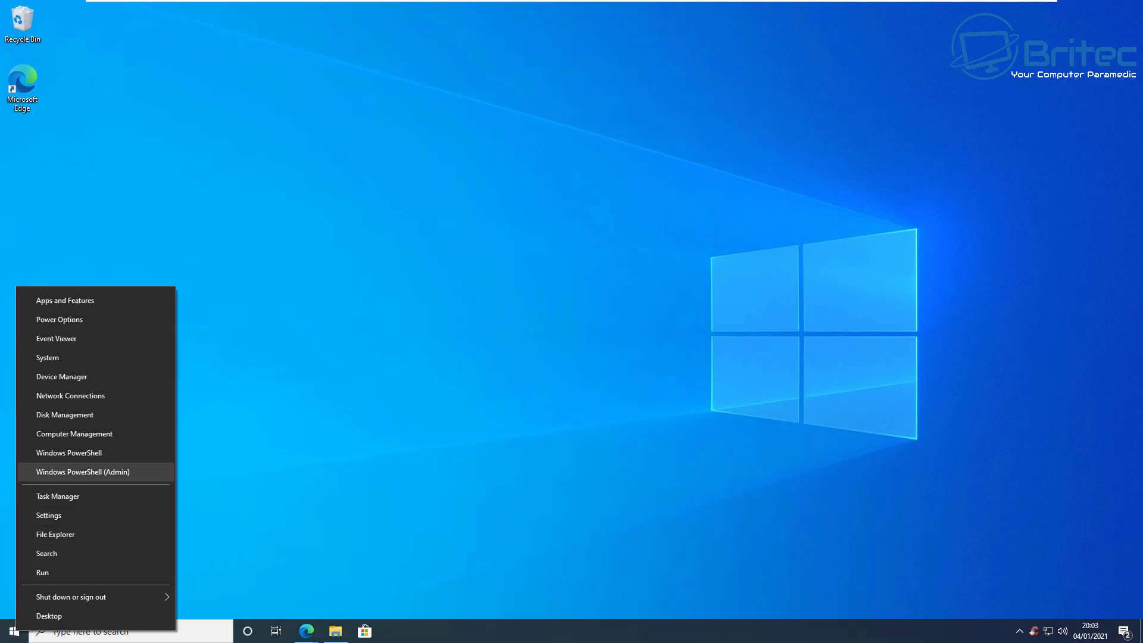
{"action": "left_click", "coordinate": [95, 472]}
{"action": "left_click", "coordinate": [511, 390]}
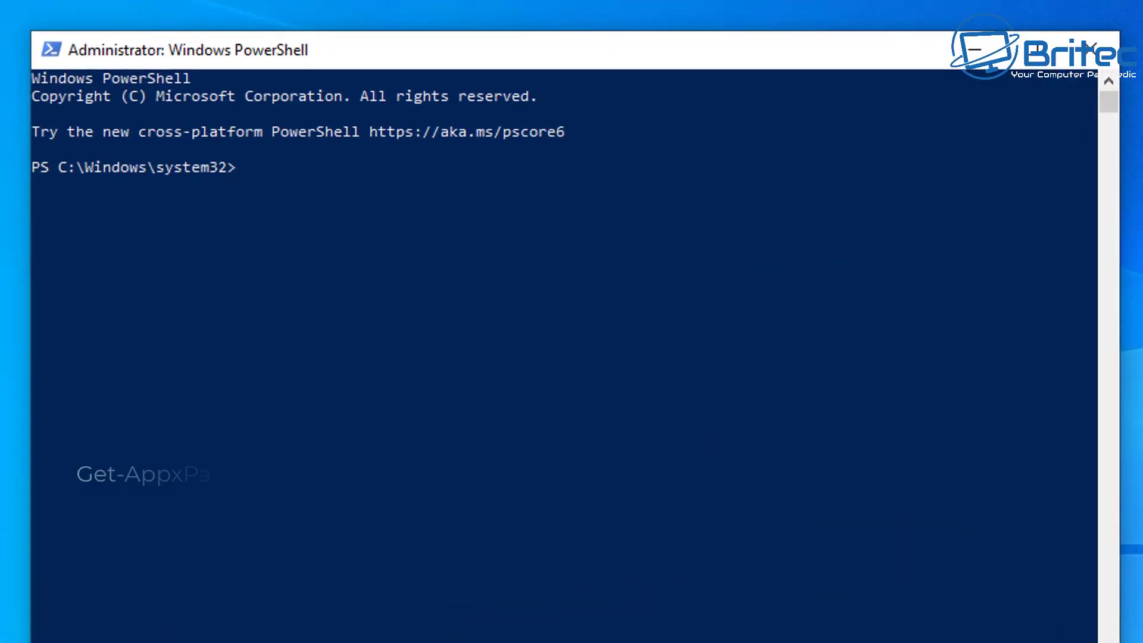
{"action": "type", "text": "Get-AppxPackage -AllUsers| Foreach {Add-AppxPackage -DisableDevelopmentMode -Register \"$($_.InstallLocation)\\AppXManifest.xml\"}"}
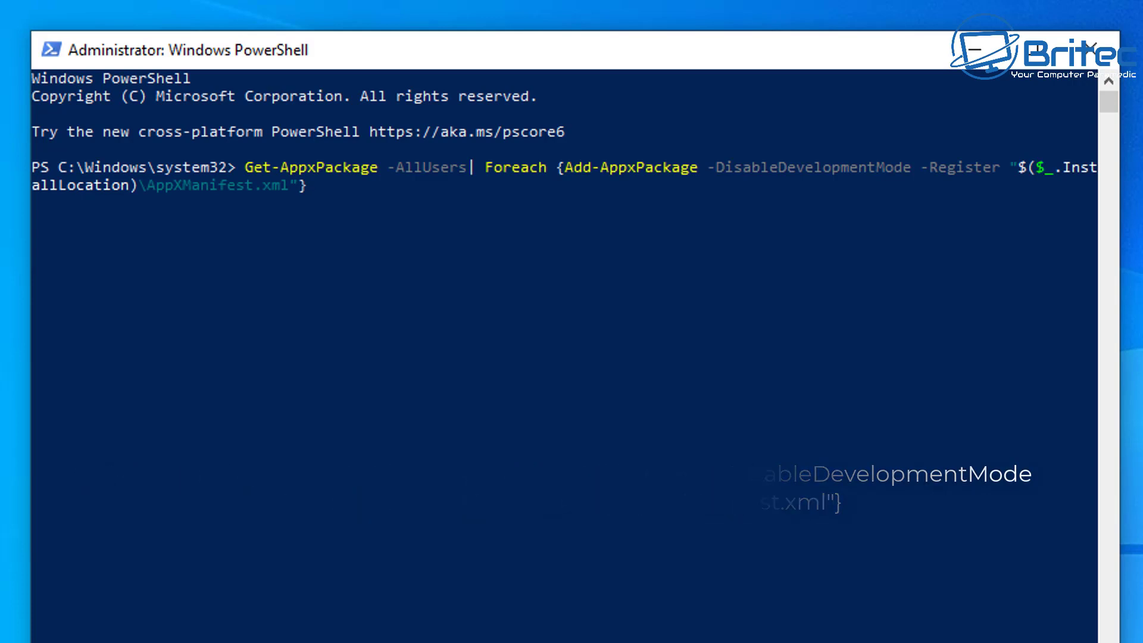
{"action": "key", "text": "Return"}
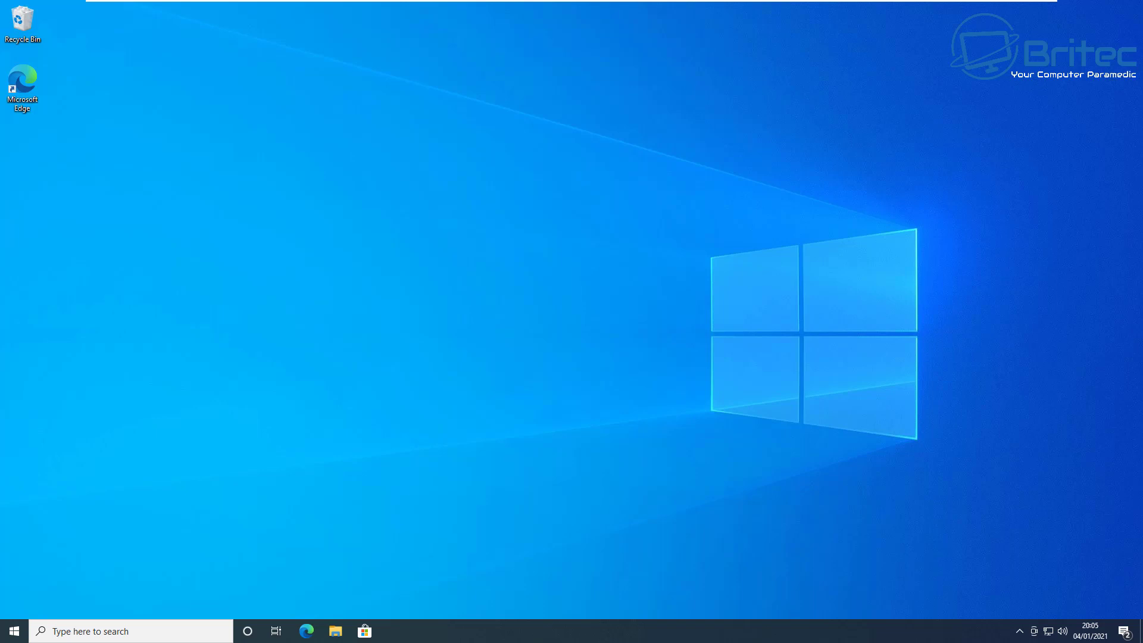
{"action": "left_click", "coordinate": [15, 631]}
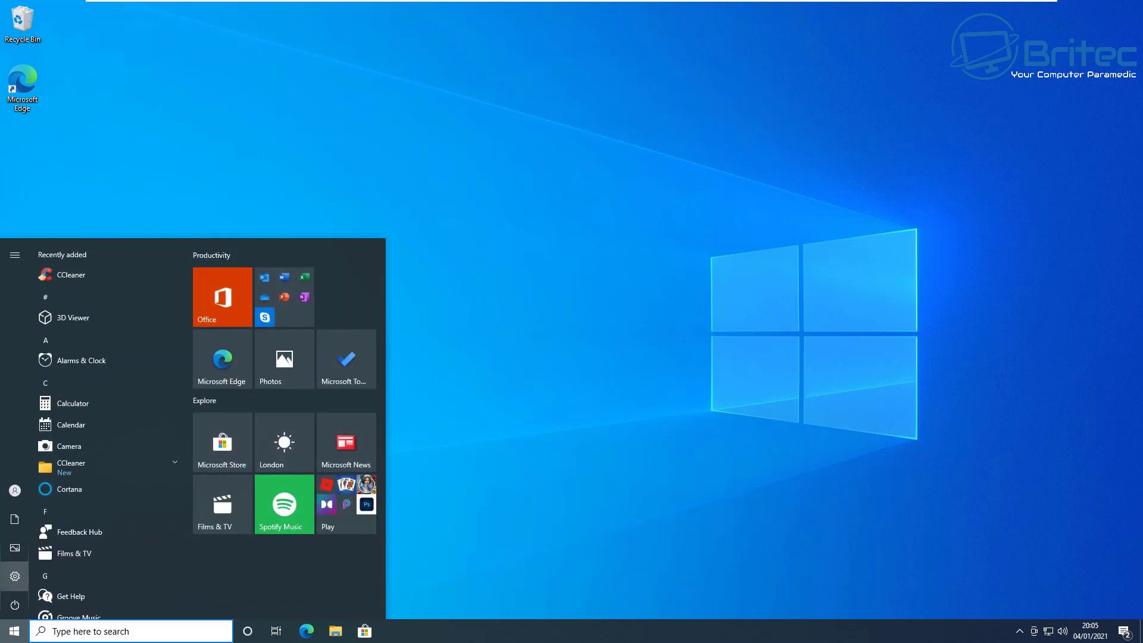
{"action": "left_click", "coordinate": [15, 577]}
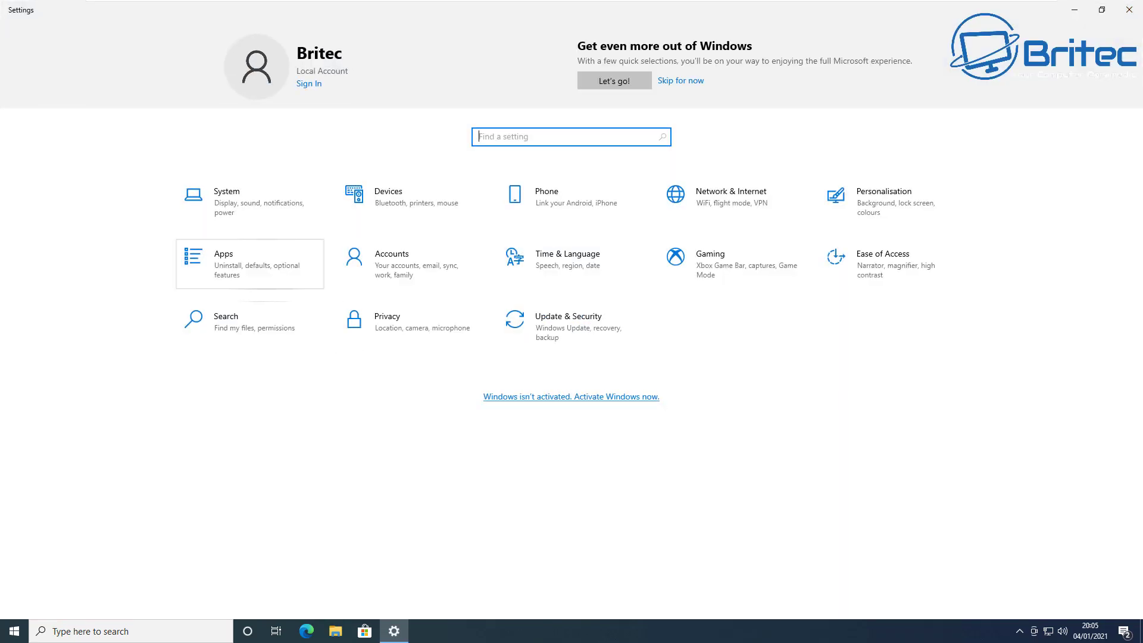
{"action": "left_click", "coordinate": [185, 253]}
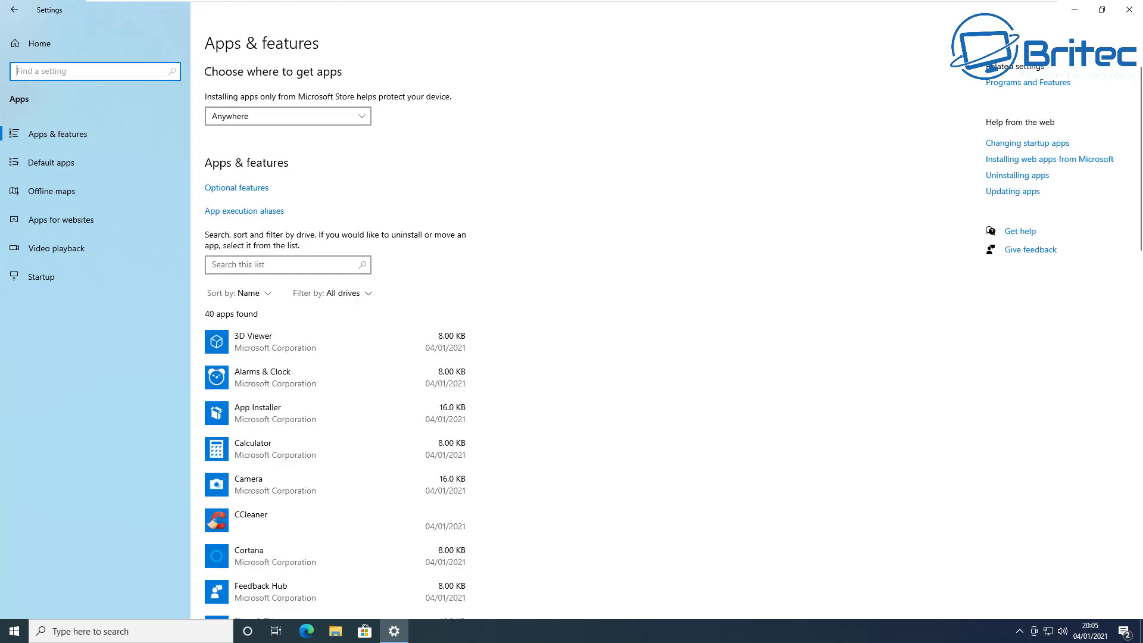
{"action": "scroll", "coordinate": [572, 333], "scroll_direction": "down", "scroll_amount": 6}
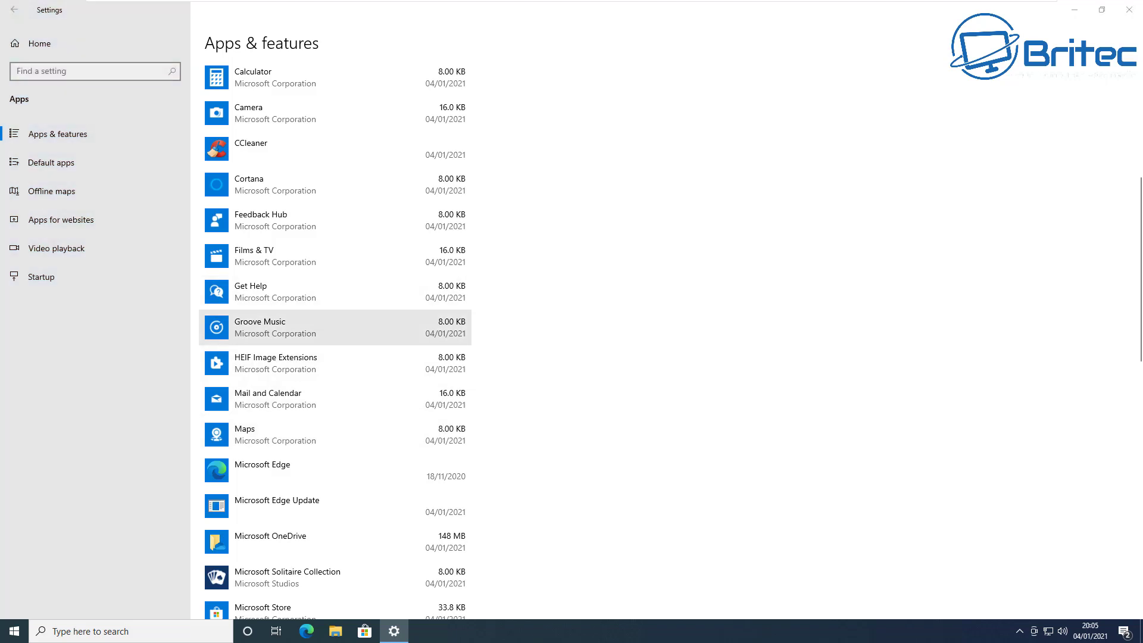
{"action": "scroll", "coordinate": [334, 427], "scroll_direction": "down", "scroll_amount": 3}
{"action": "scroll", "coordinate": [333, 427], "scroll_direction": "down", "scroll_amount": 7}
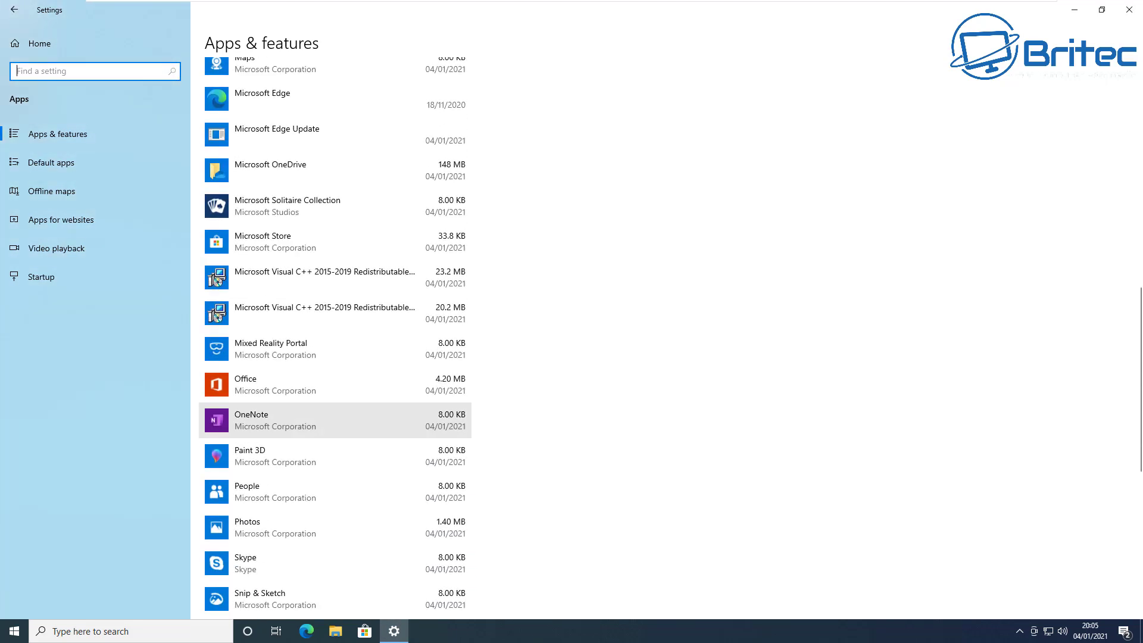
{"action": "scroll", "coordinate": [333, 428], "scroll_direction": "down", "scroll_amount": 3}
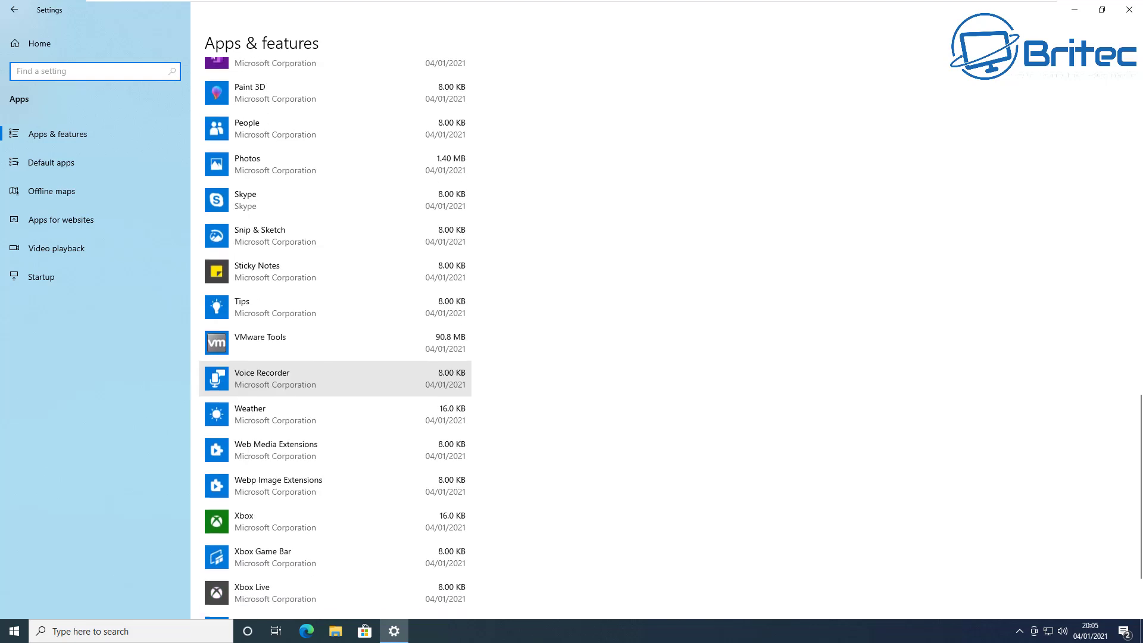
{"action": "scroll", "coordinate": [333, 428], "scroll_direction": "up", "scroll_amount": 7}
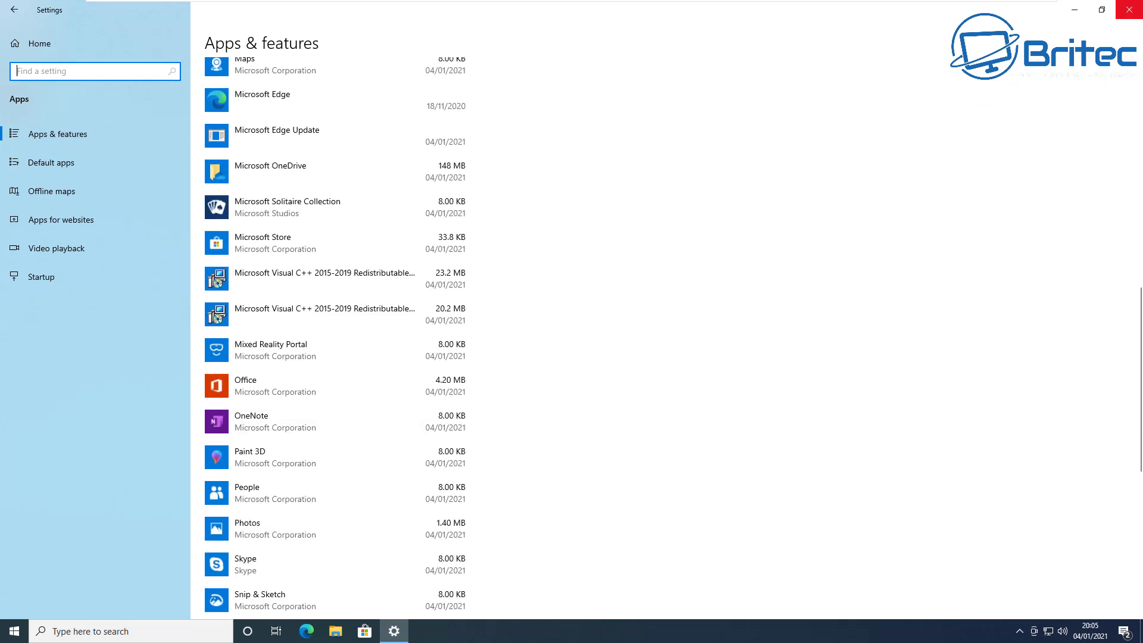
{"action": "left_click", "coordinate": [1129, 9]}
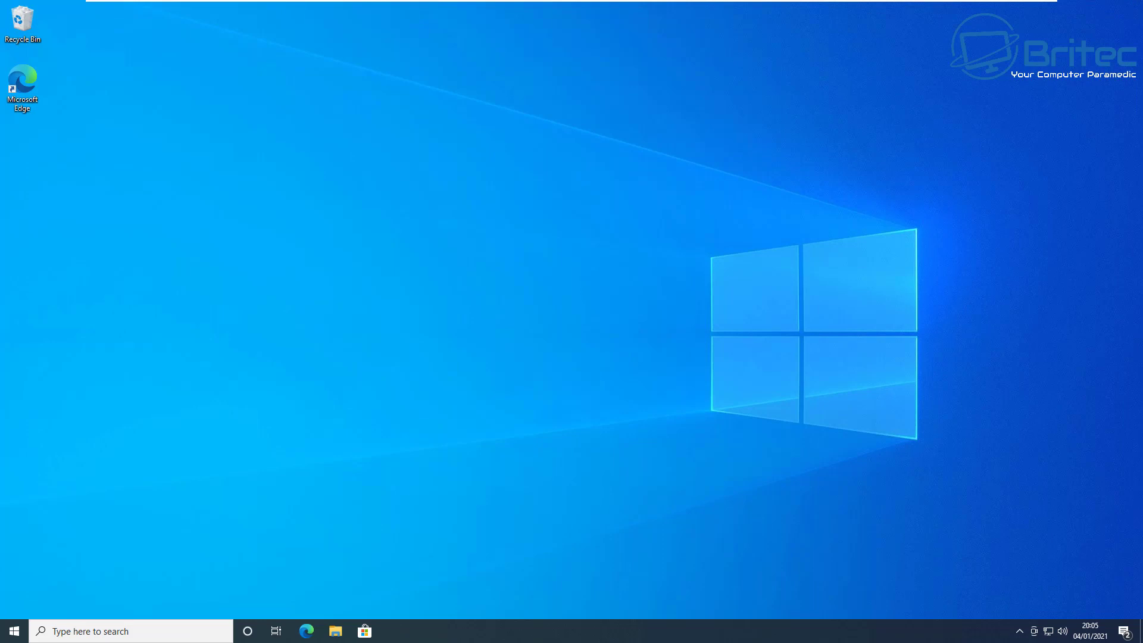